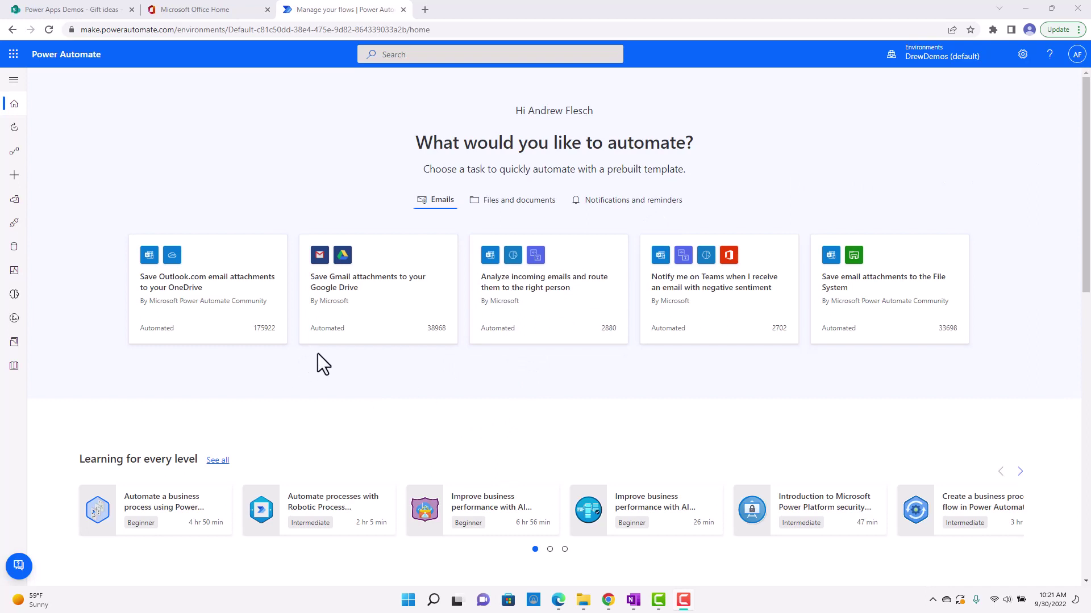
Start a new scheduled cloud flow and name it 'Get Gift Ideas Not Purchases'.
left_click(17, 175)
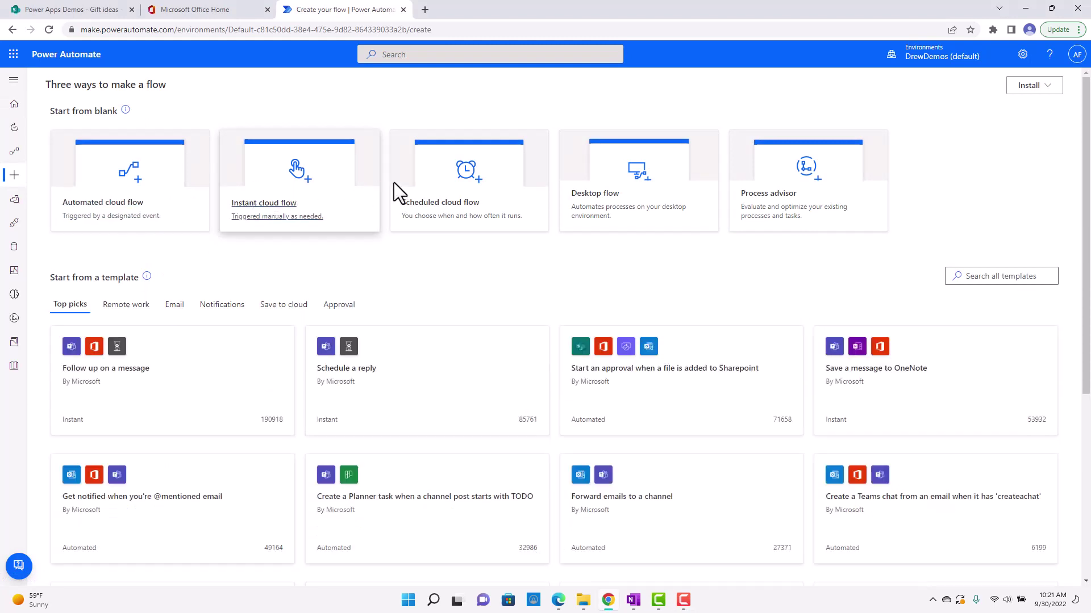
left_click(451, 173)
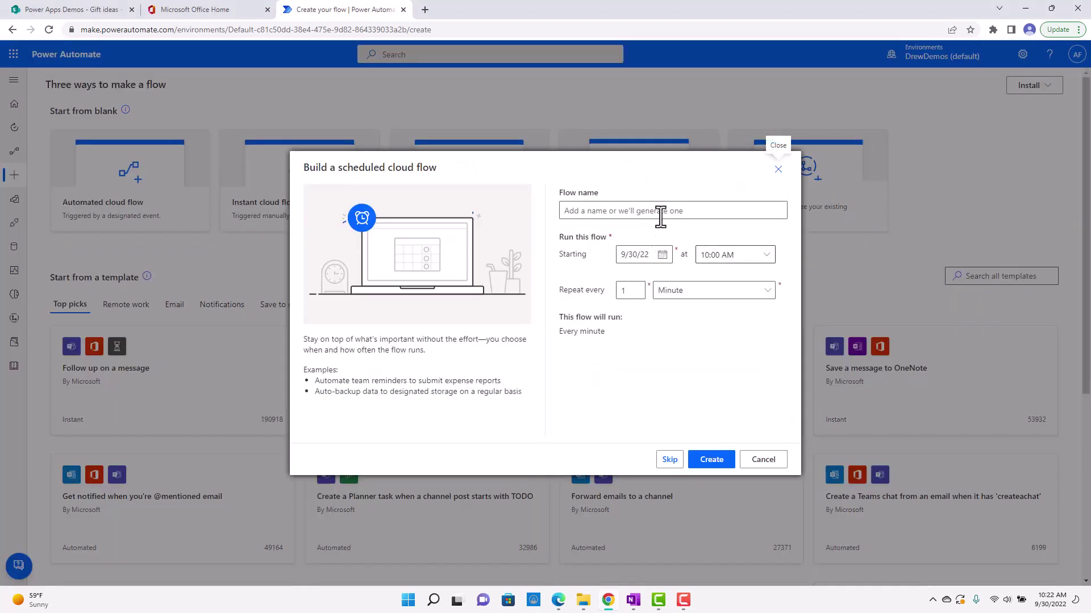
left_click(660, 214)
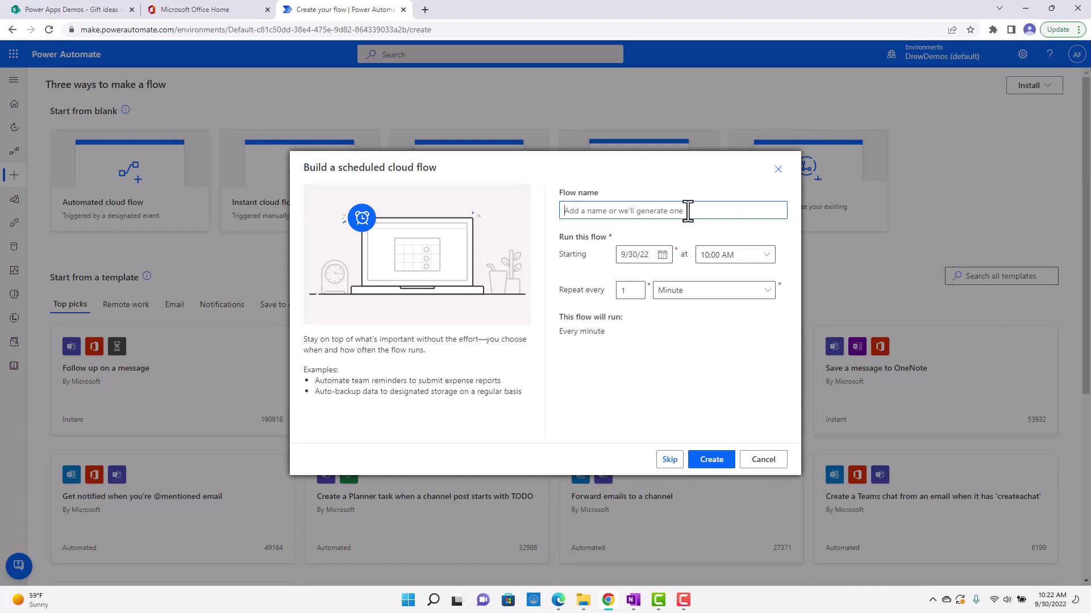
type("Get ")
type("Git Hub")
key("BackSpace")
key("BackSpace")
key("BackSpace")
key("BackSpace")
type("ft Ideas Not Purchases")
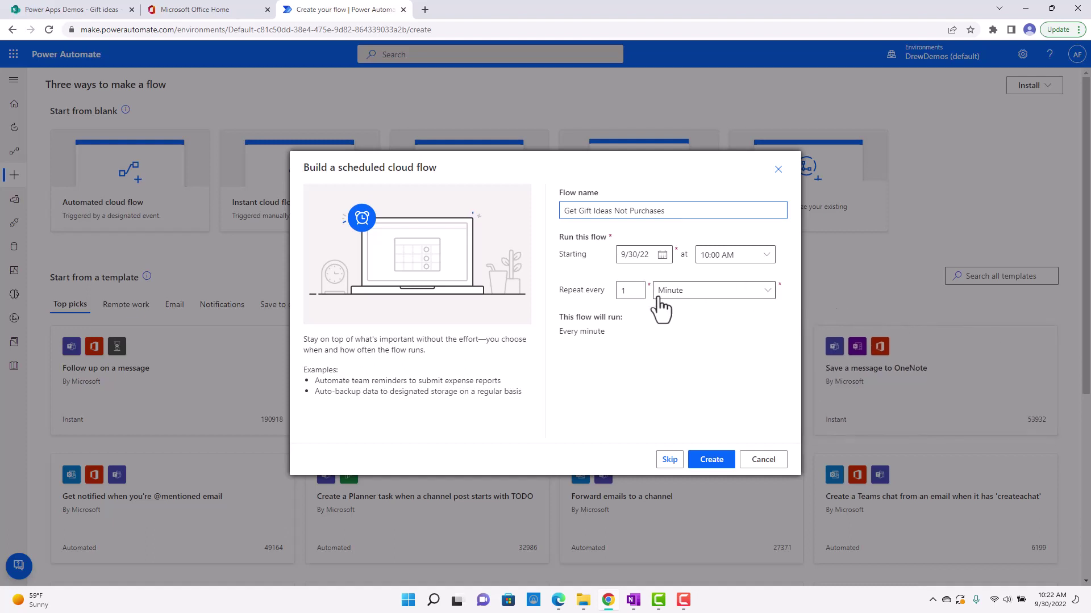
Set the flow's recurrence to repeat every 1 week.
left_click(757, 290)
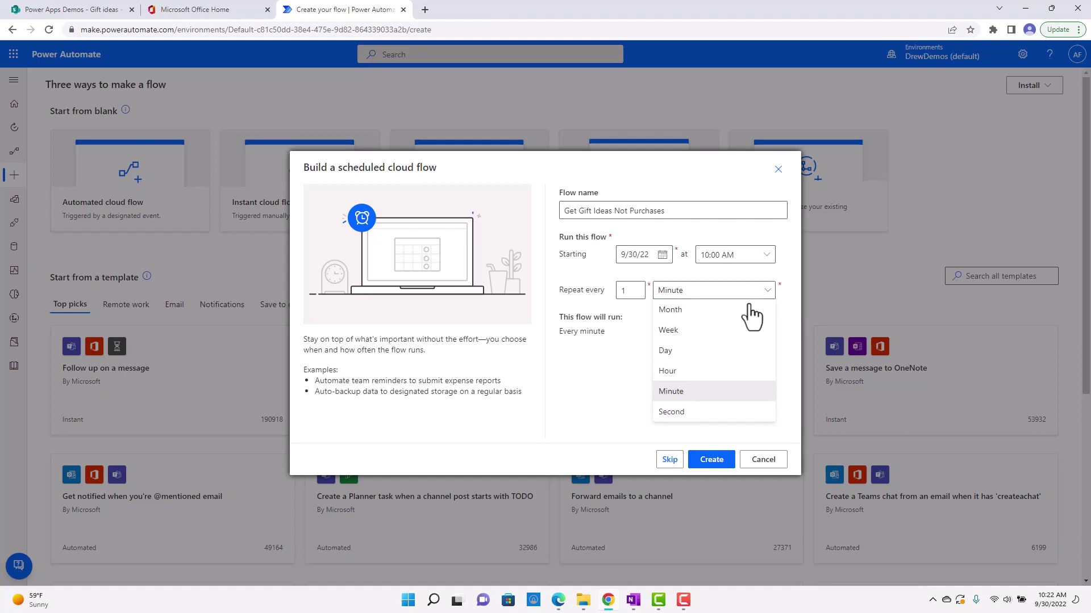
left_click(710, 329)
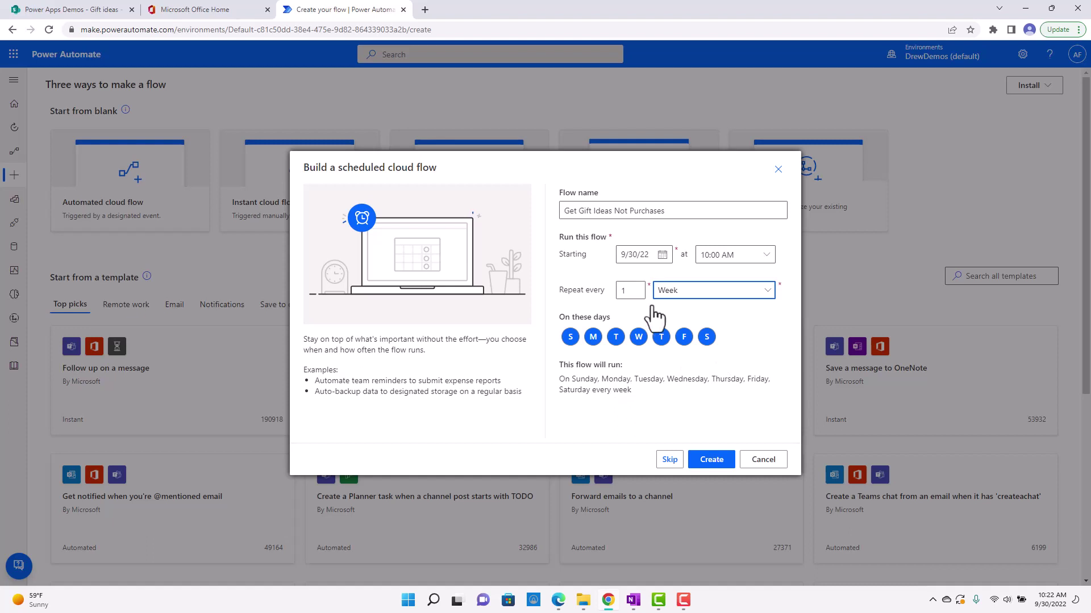
left_click(759, 292)
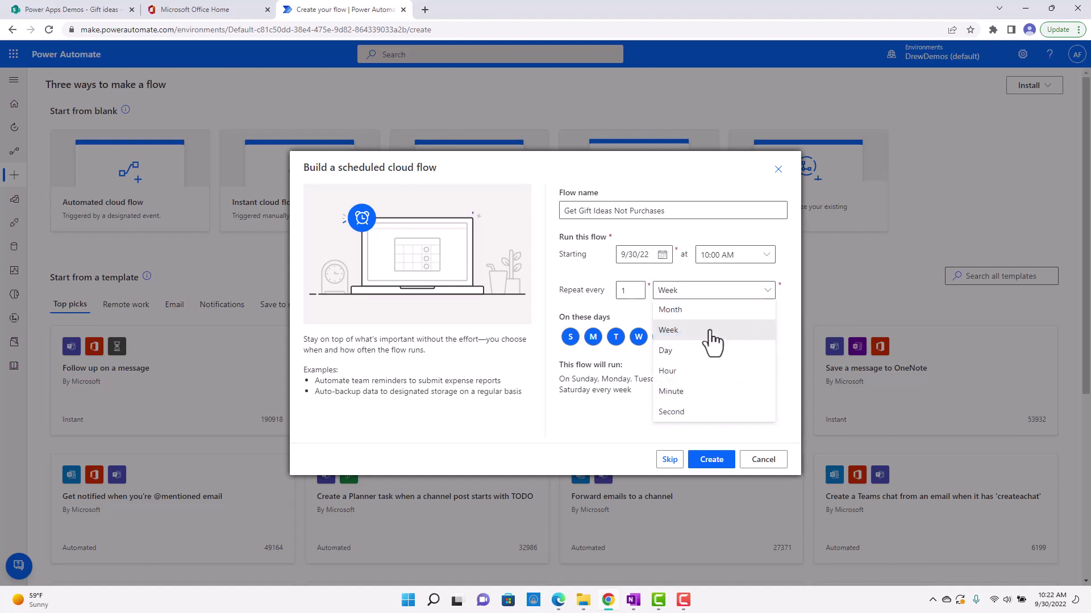
left_click(751, 297)
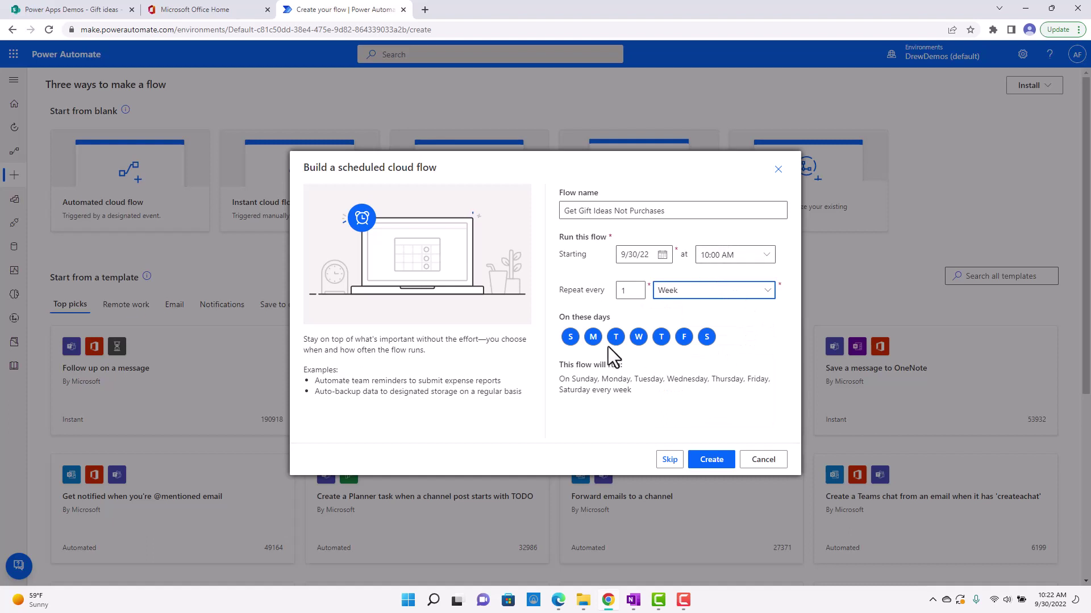
Clear all run days except Friday so the flow runs only on Fridays.
left_click(683, 338)
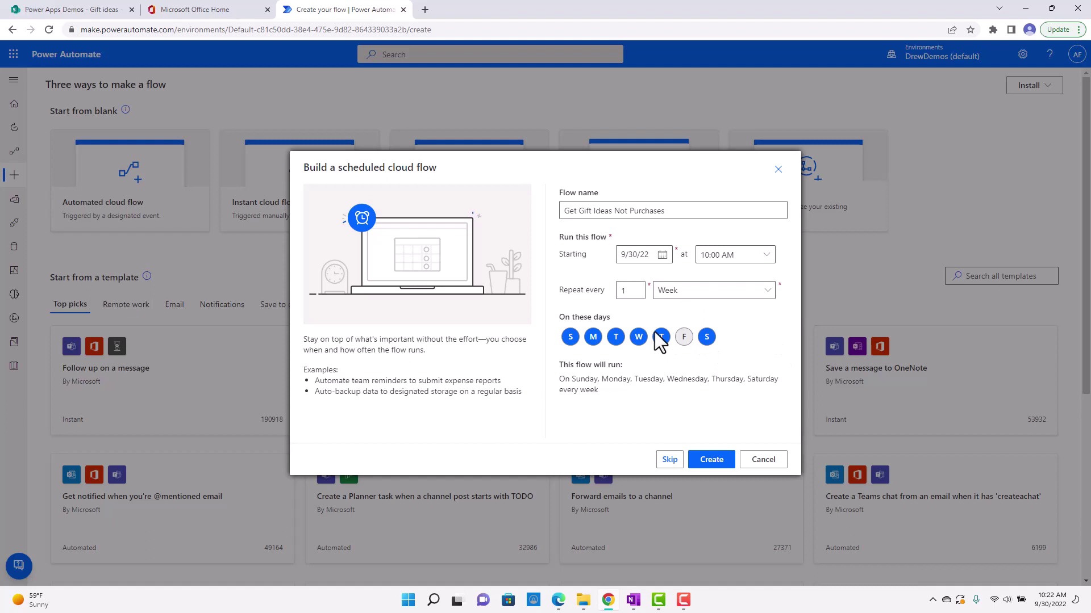
left_click(570, 337)
left_click(593, 337)
left_click(615, 337)
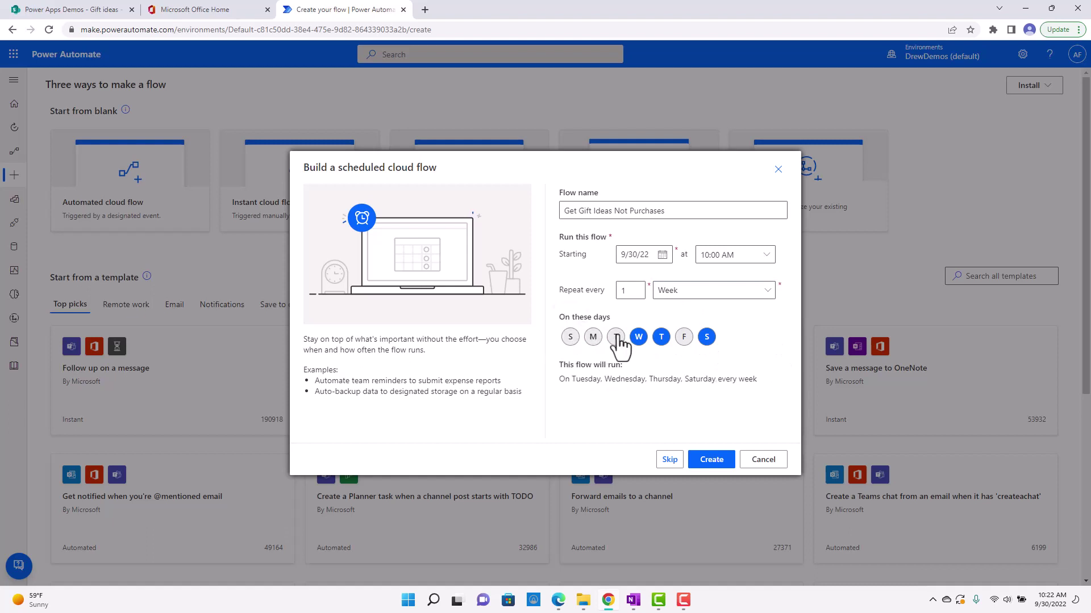
left_click(639, 337)
left_click(661, 337)
left_click(707, 337)
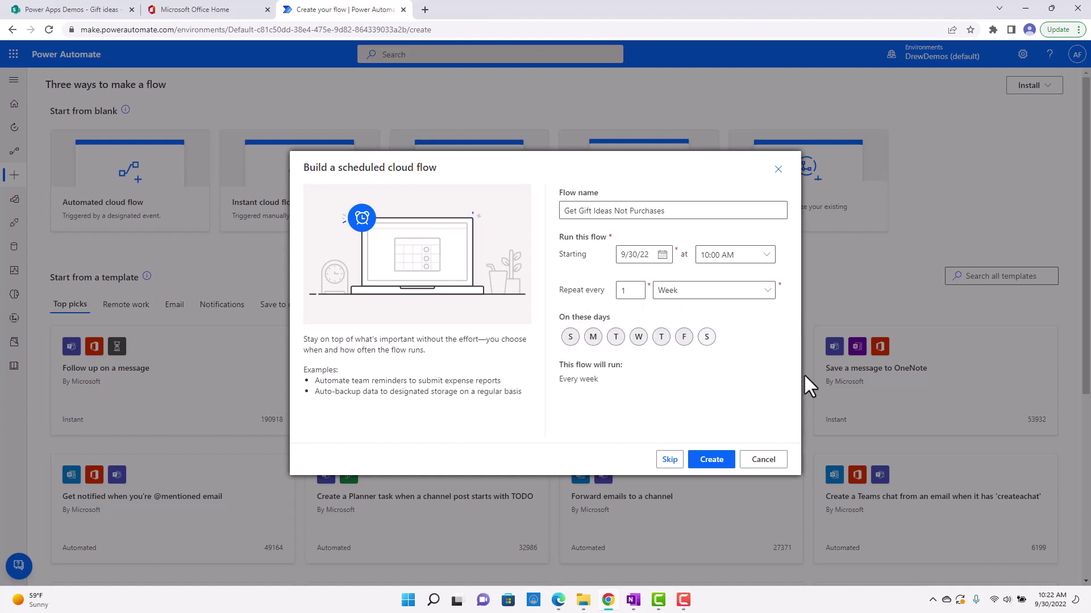
left_click(684, 336)
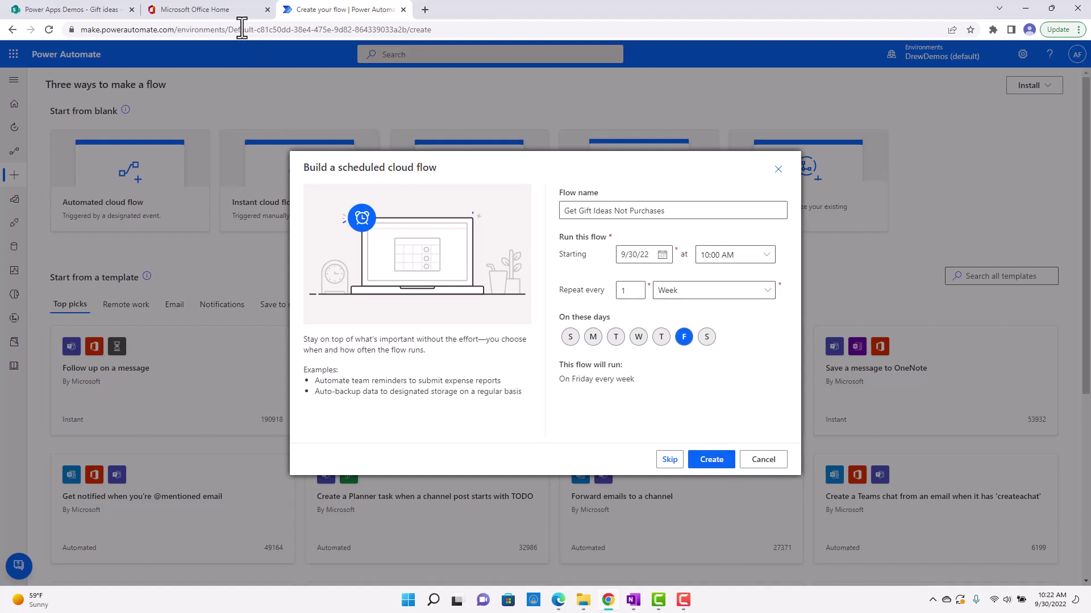
Review the Gift ideas list in SharePoint, then create the flow to open its Recurrence trigger.
left_click(119, 10)
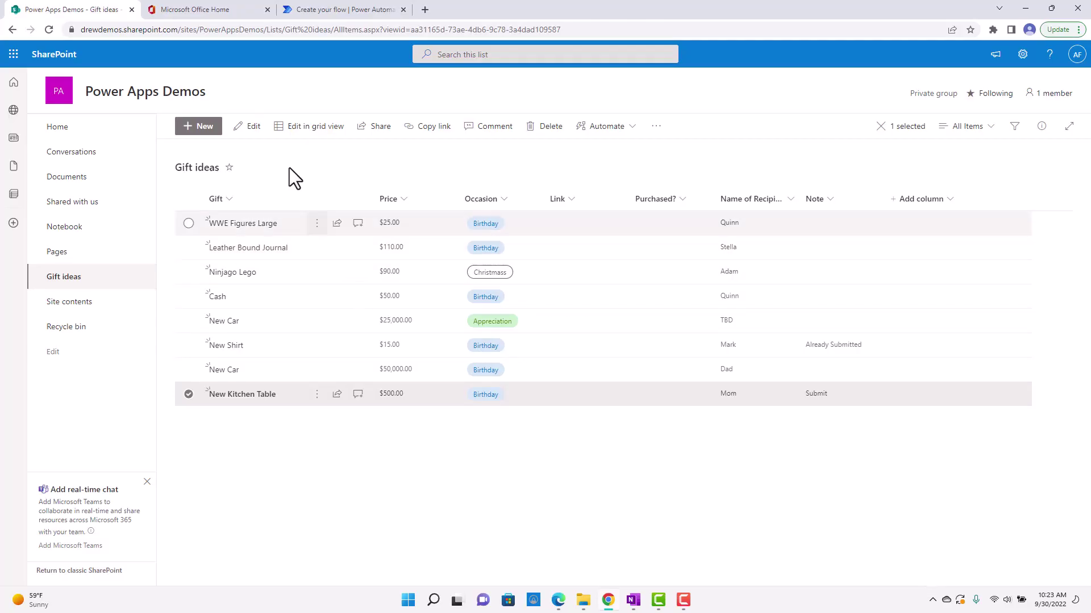
left_click(321, 10)
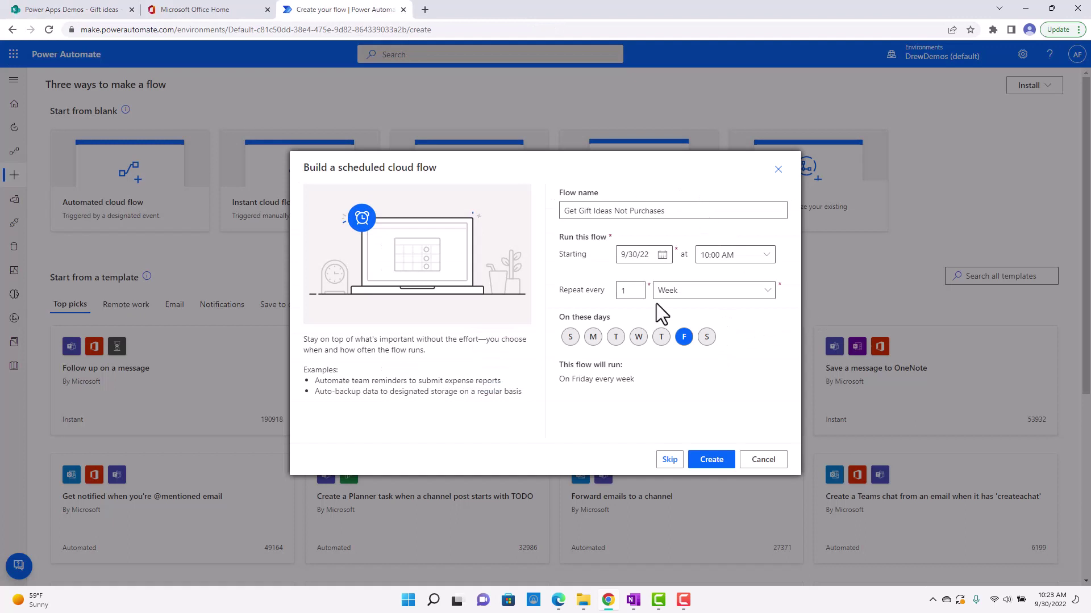
left_click(48, 10)
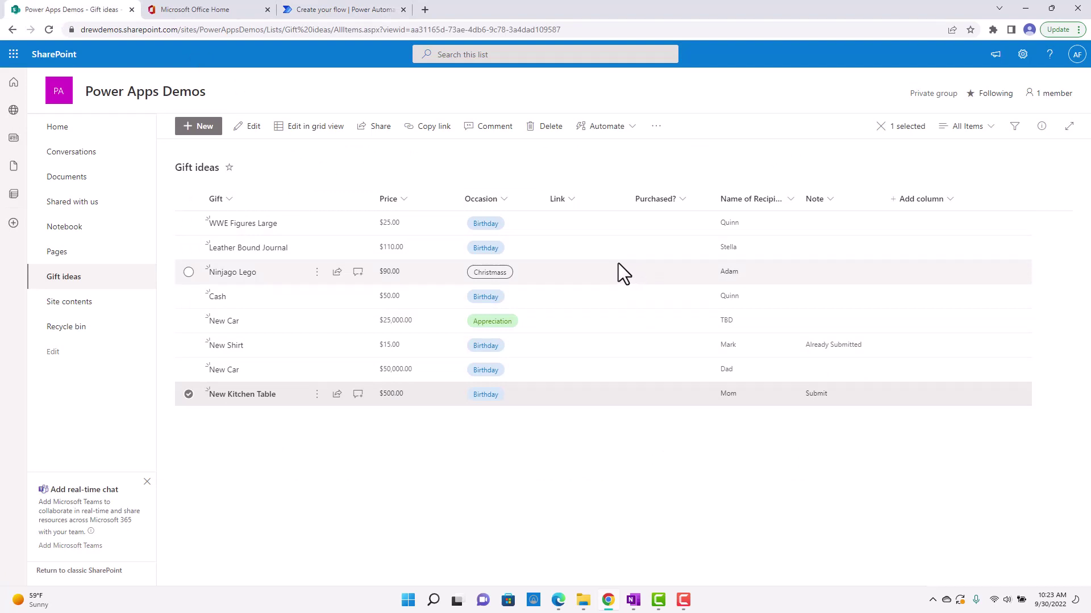
left_click(345, 13)
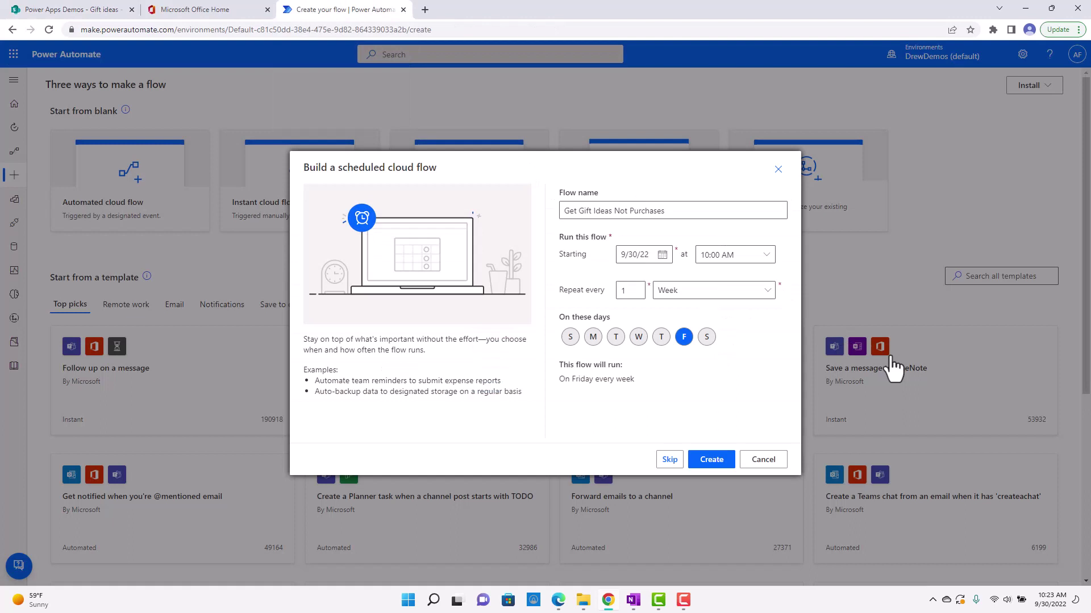
left_click(719, 465)
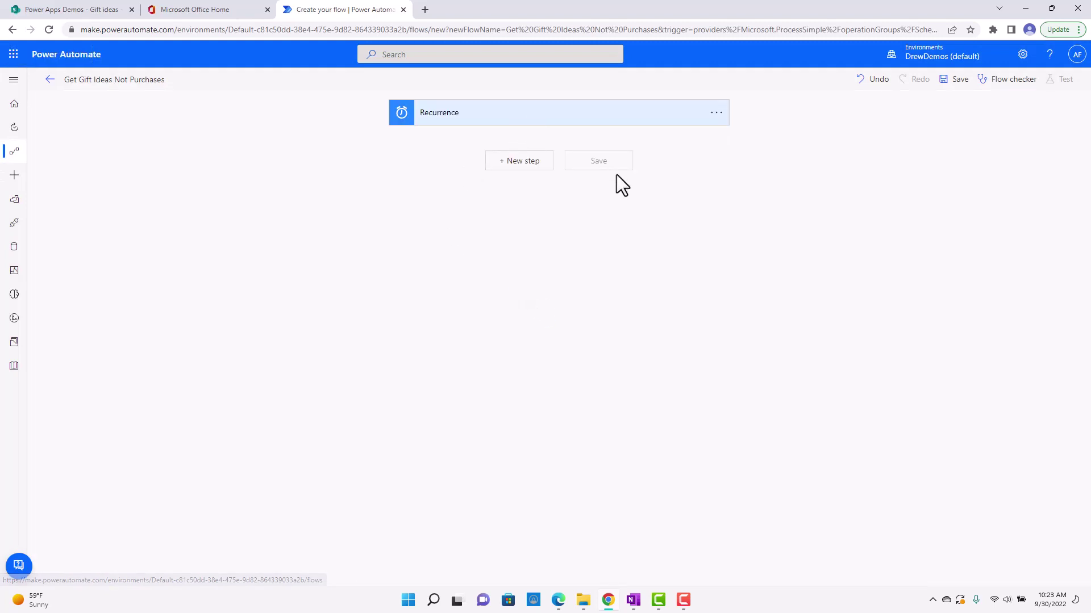
Add a SharePoint Get items action after the Recurrence trigger.
left_click(571, 117)
left_click(570, 117)
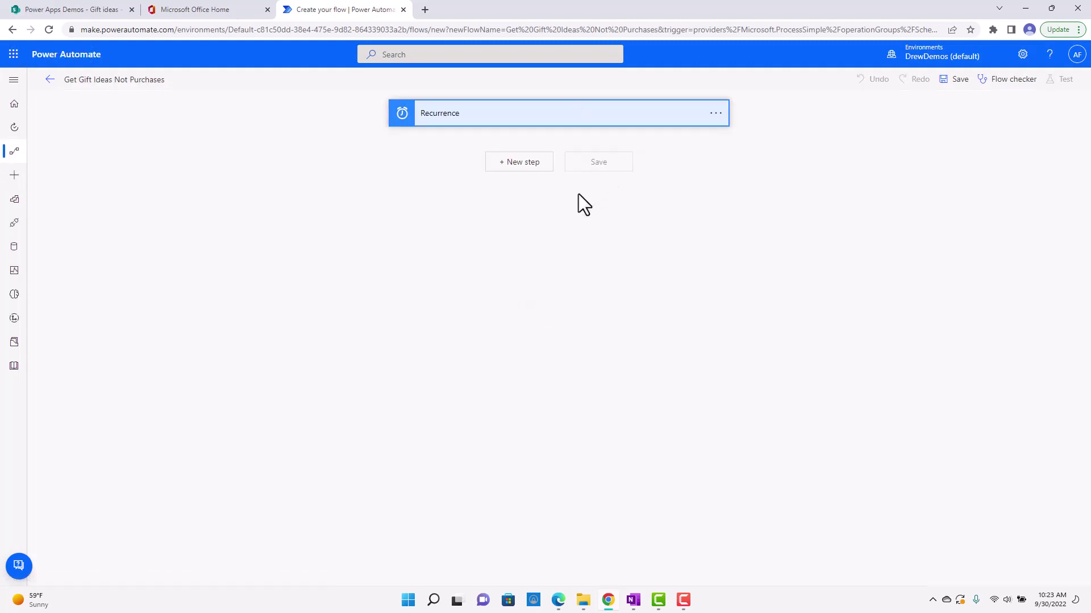
left_click(518, 187)
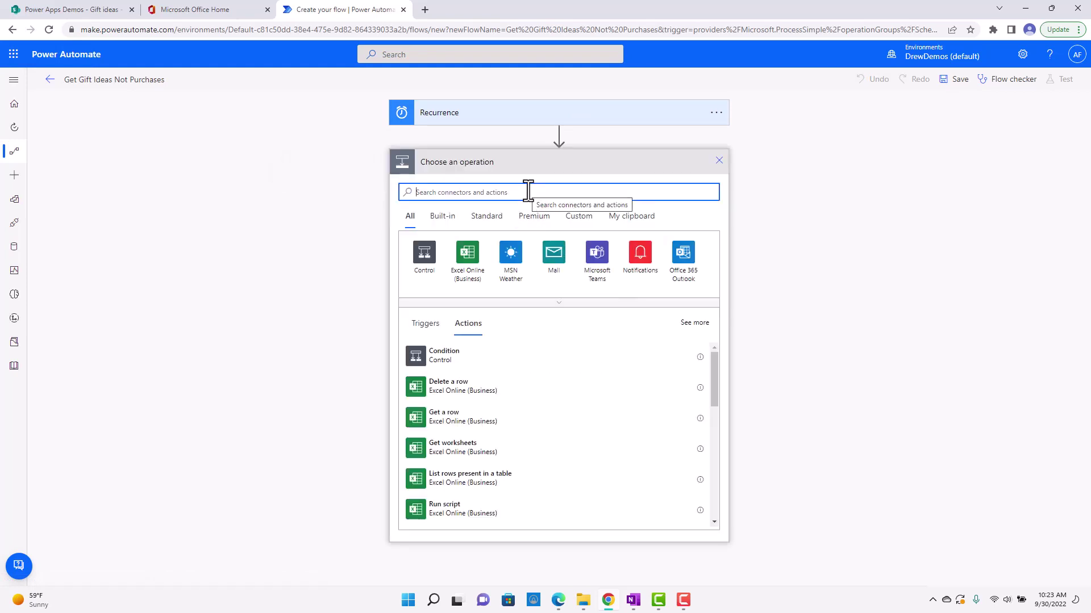
type("get t")
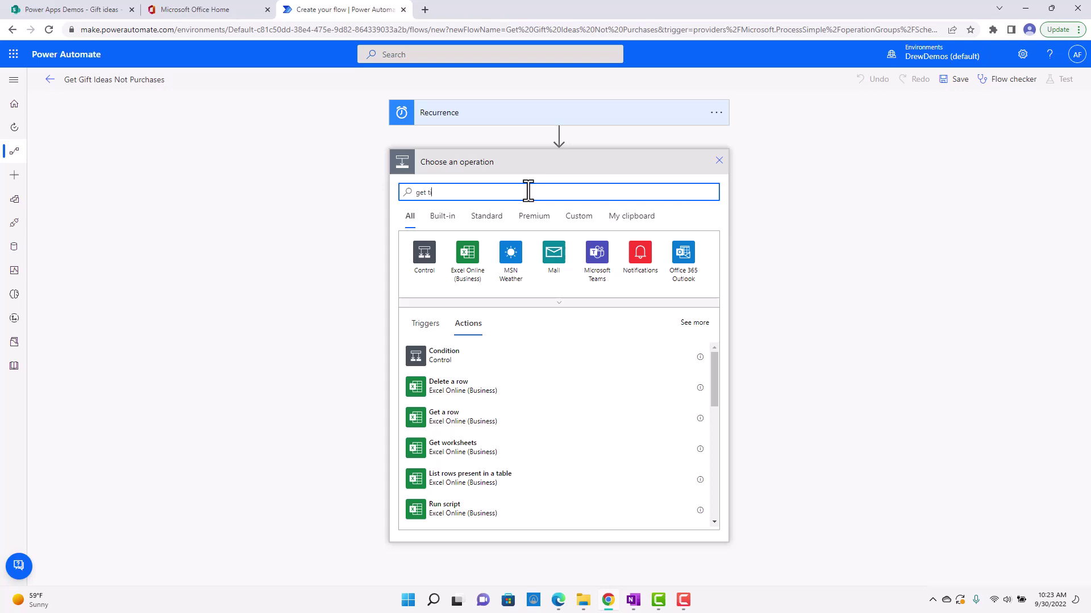
key("BackSpace")
type("items")
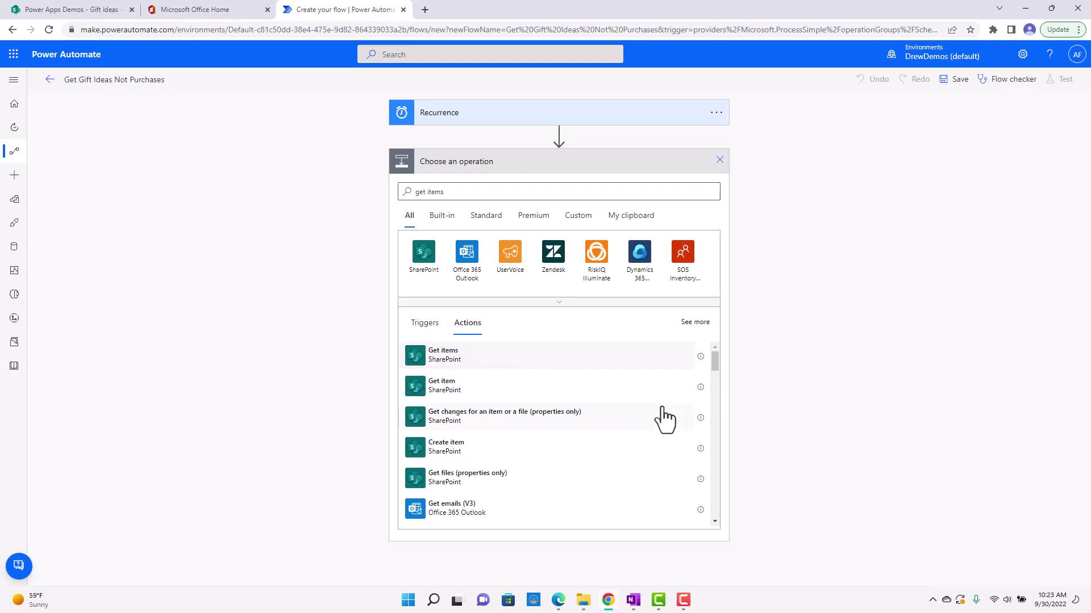
left_click(676, 358)
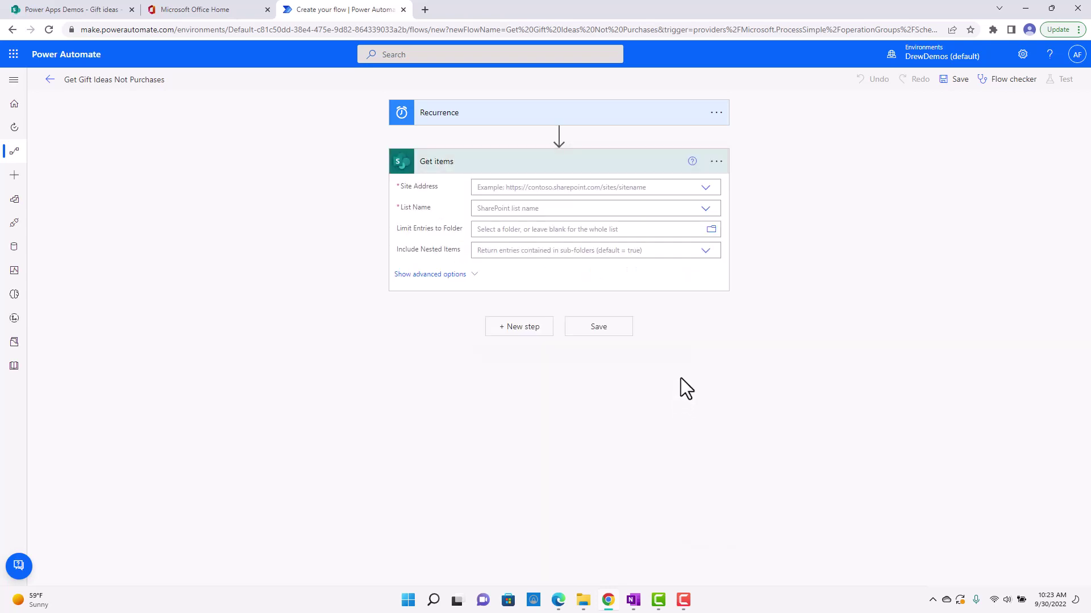
Set Site Address to the copied PowerAppsDemos site URL and List Name to Gift ideas.
left_click(706, 190)
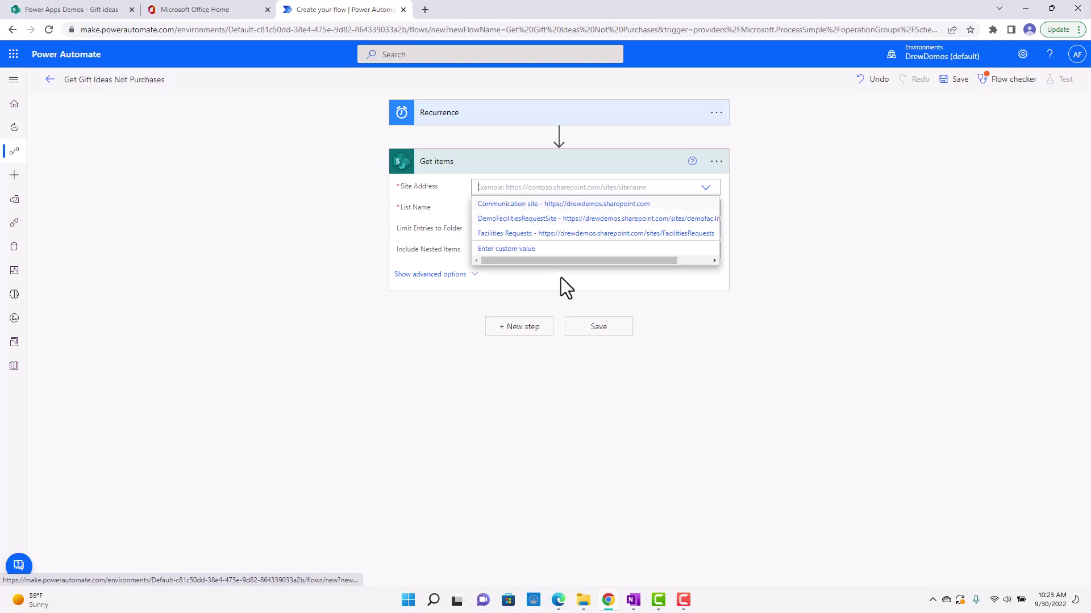
left_click(89, 13)
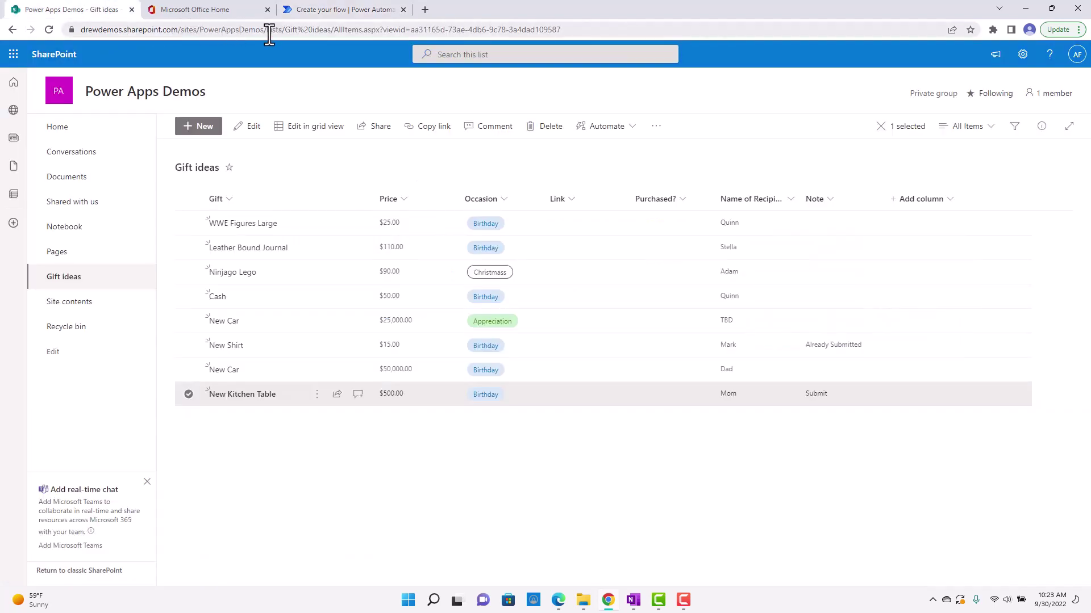
left_click(269, 30)
left_click_drag(289, 30, 35, 25)
right_click(149, 28)
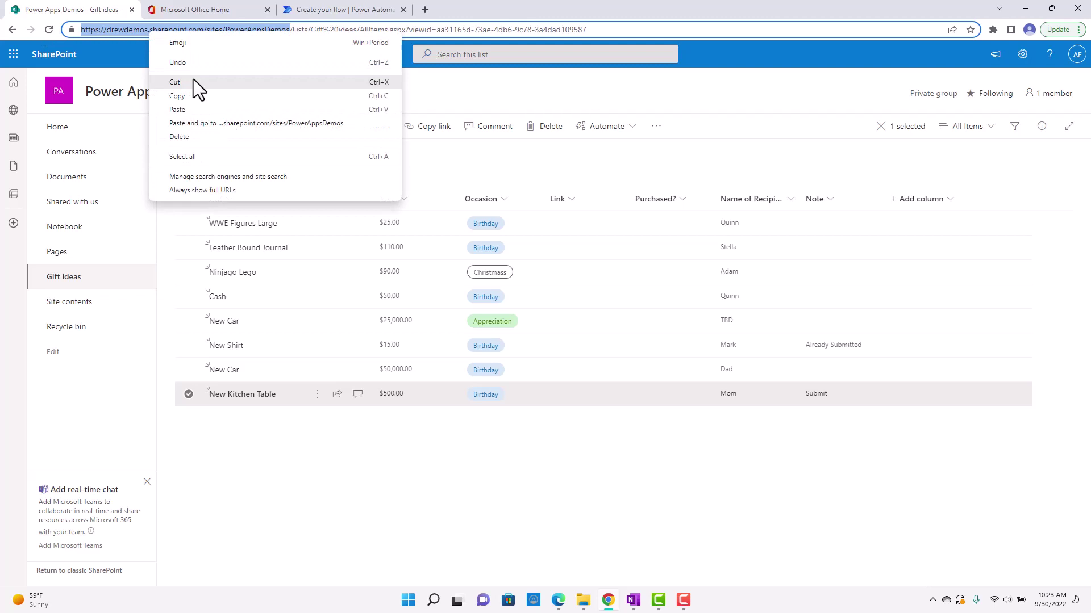
left_click(183, 97)
left_click(330, 5)
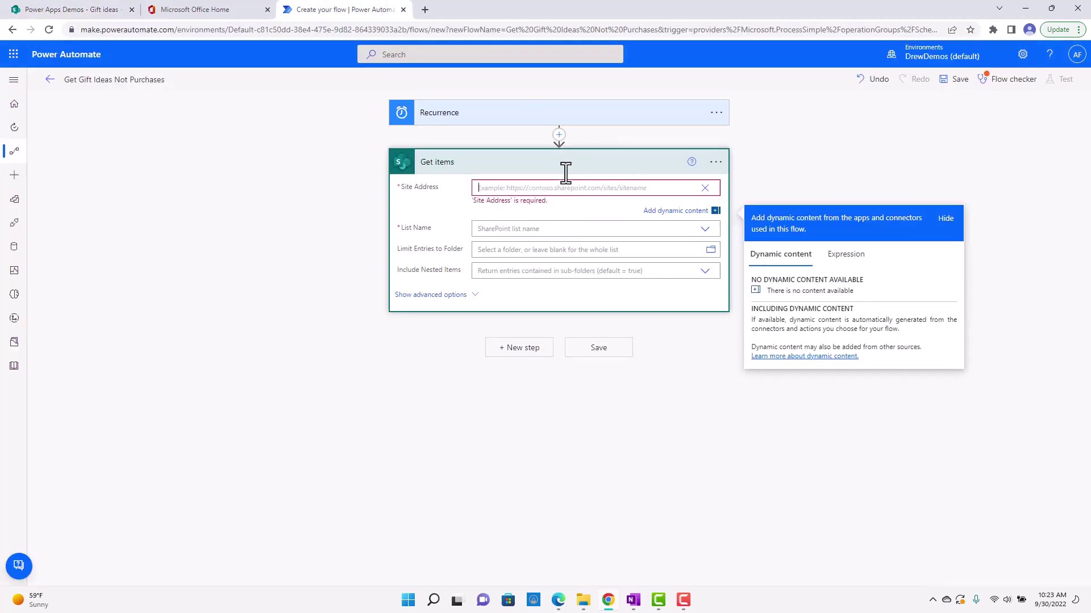
left_click(621, 182)
key("ctrl+v")
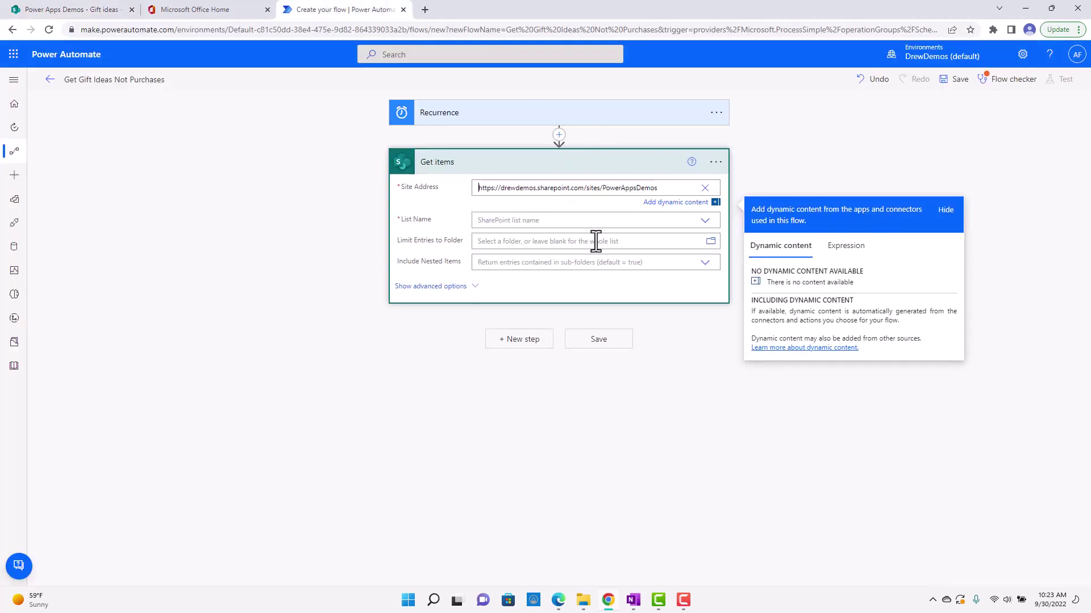
left_click(548, 220)
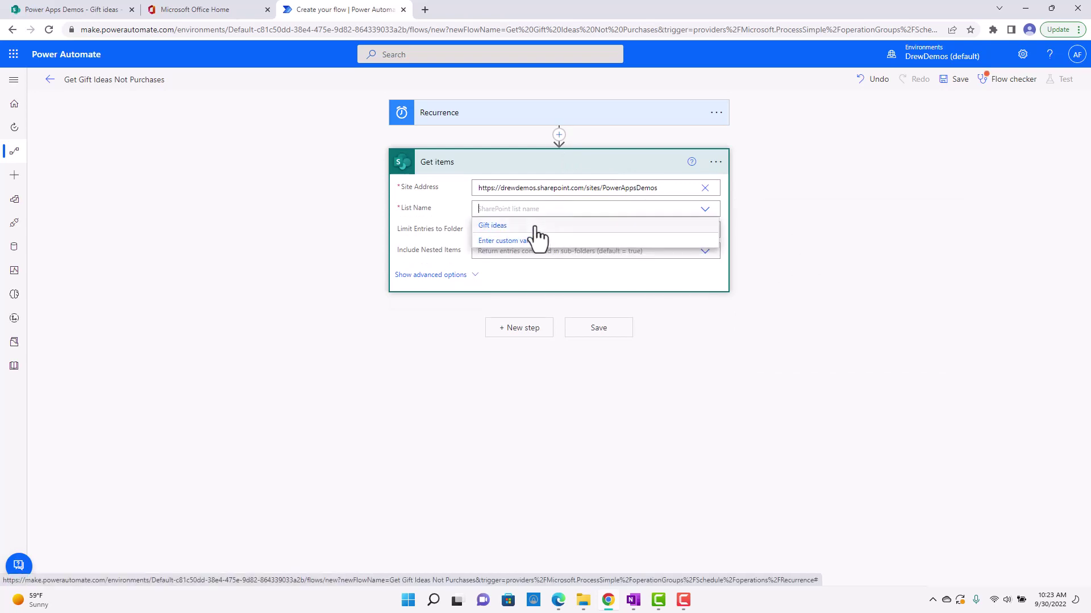
left_click(529, 226)
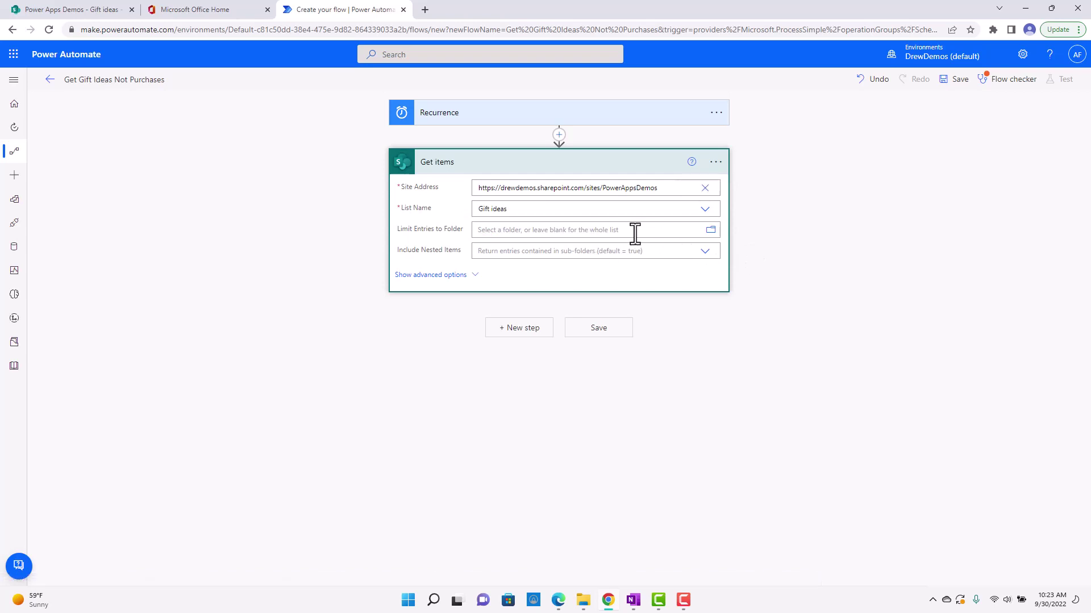
Enter the filter query 'Purchased eq No' in Get items' advanced options and save the flow.
left_click(443, 275)
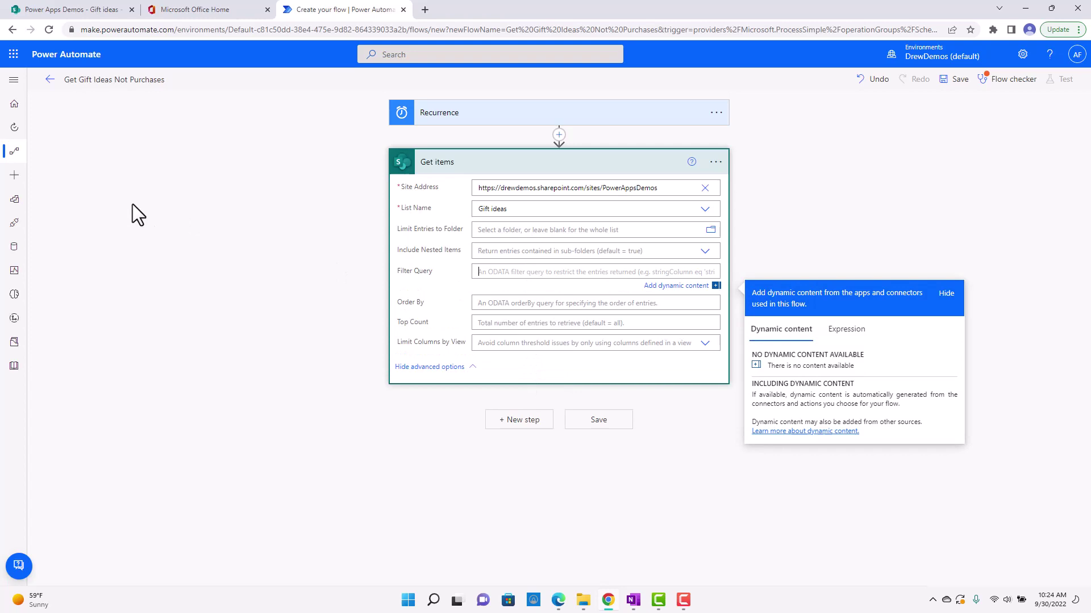
left_click(76, 7)
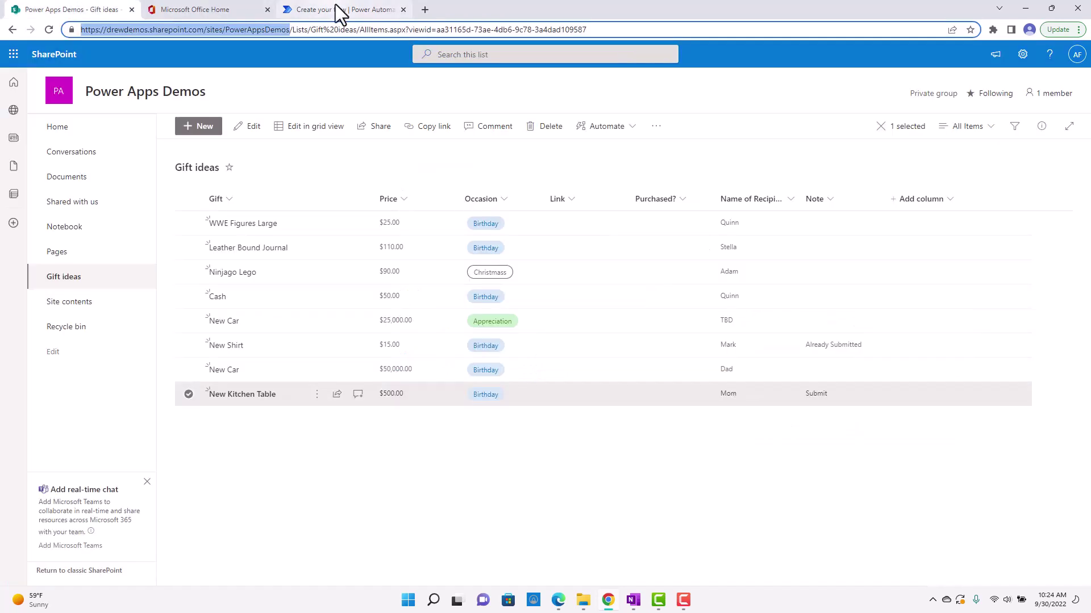
left_click(339, 11)
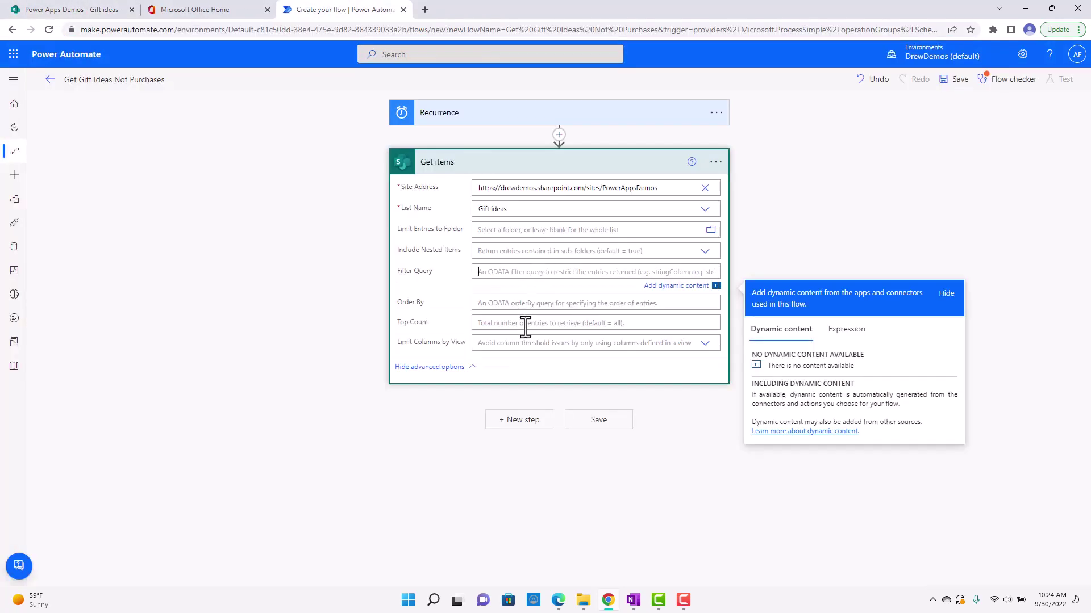
type("P")
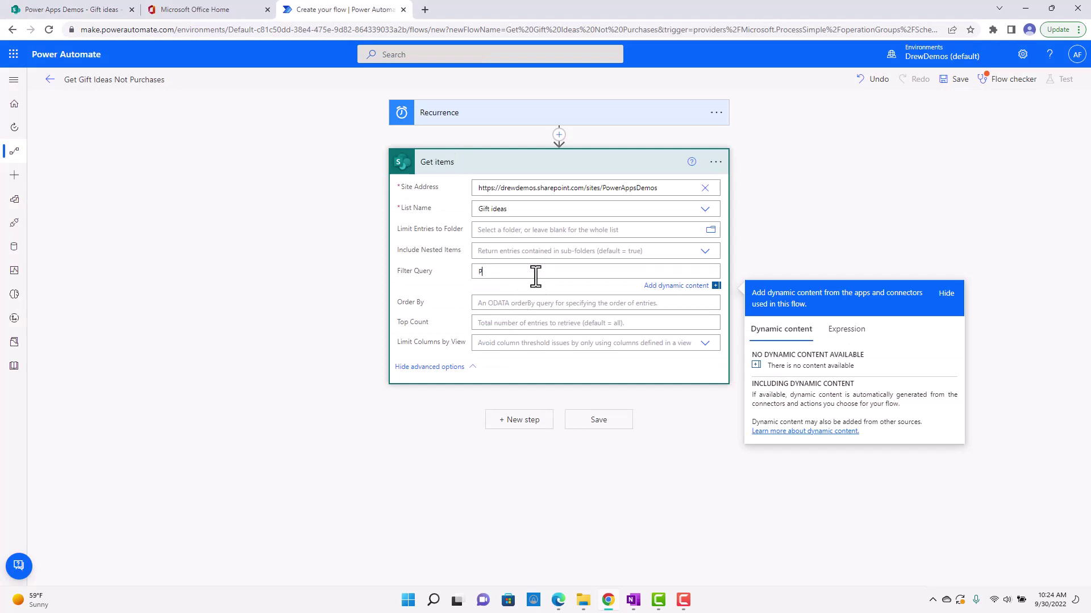
type("urchased")
type("eq")
type("No")
left_click(614, 423)
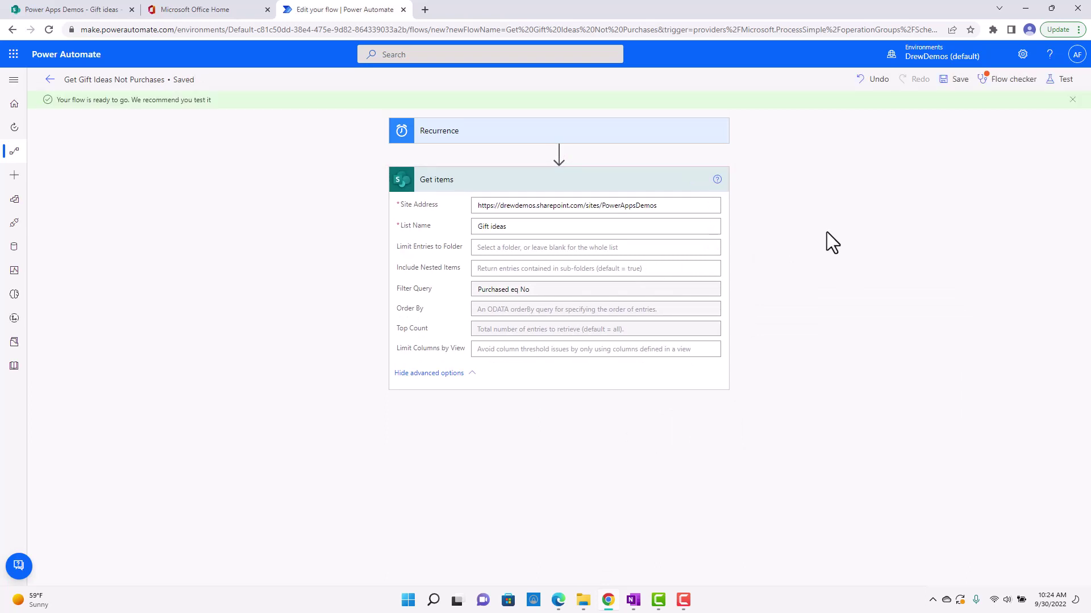
Run a manual test and open the failed Get items step reporting column 'No' does not exist.
left_click(1060, 78)
left_click(913, 108)
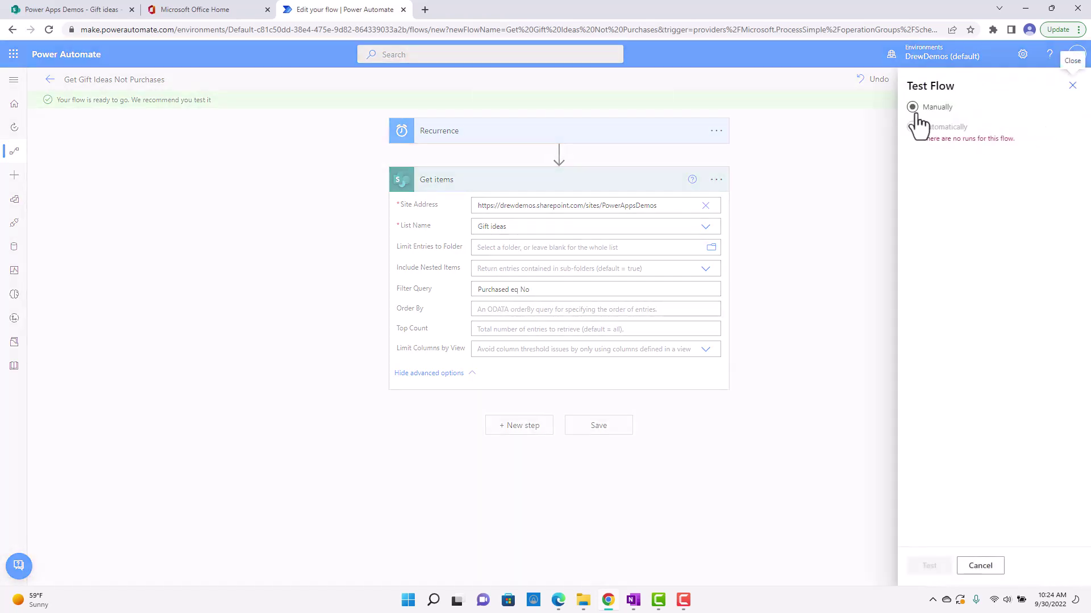
left_click(924, 564)
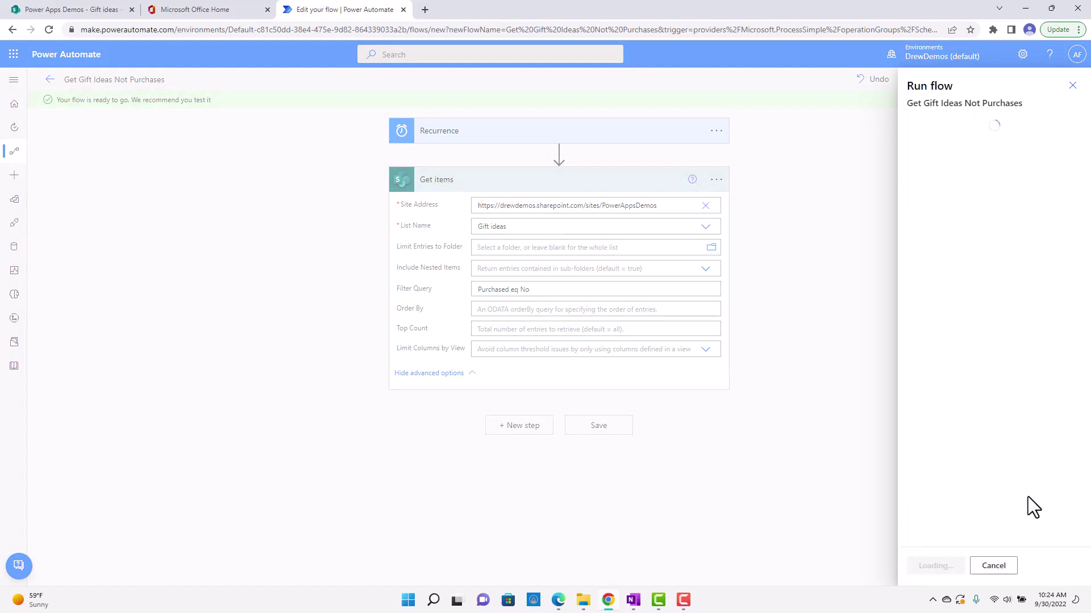
left_click(934, 568)
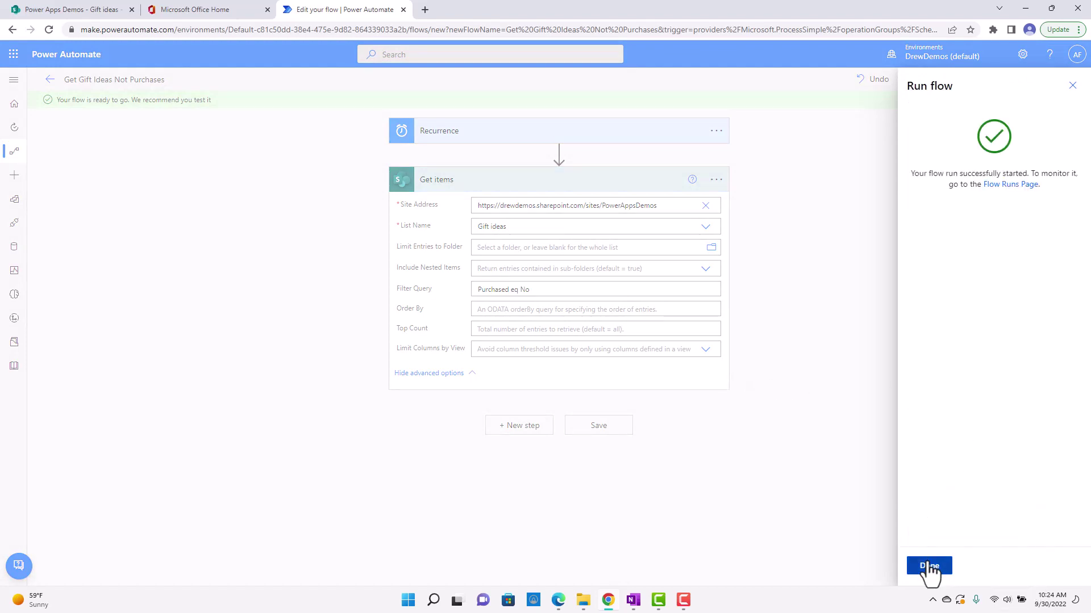
left_click(929, 566)
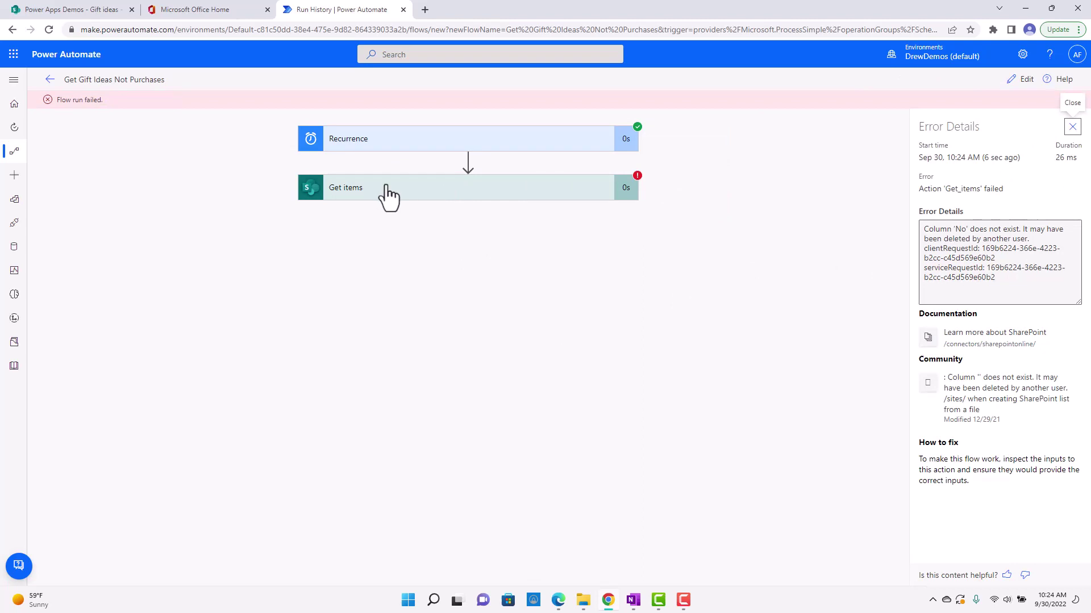
left_click(388, 196)
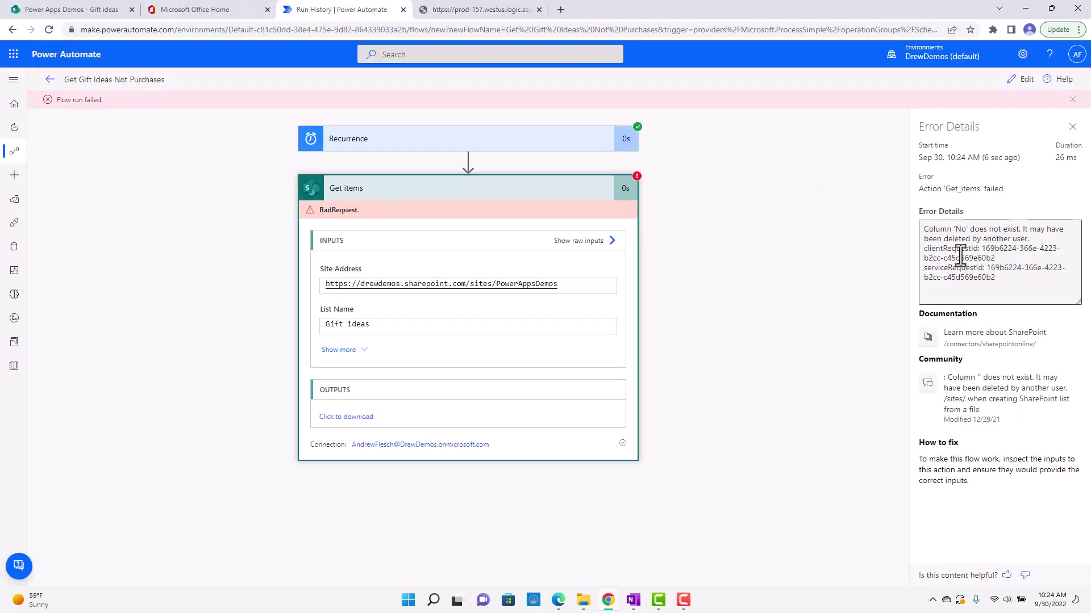
Change the Get items filter from 'Purchased eq No' to 'Purchased eq false' and save.
left_click(1020, 80)
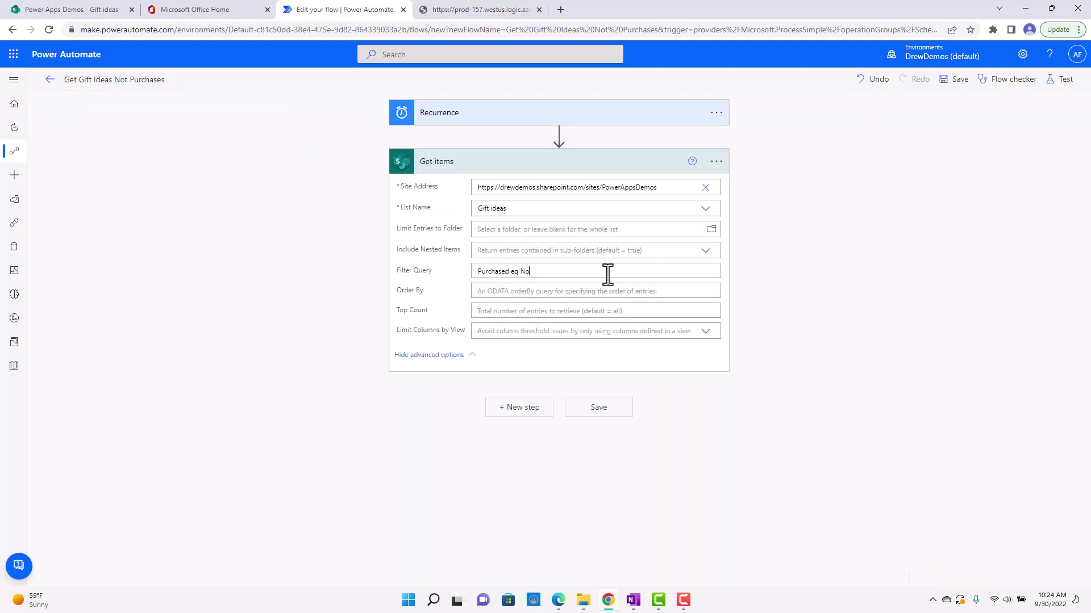
left_click(608, 273)
key("BackSpace")
key("BackSpace")
type("fas")
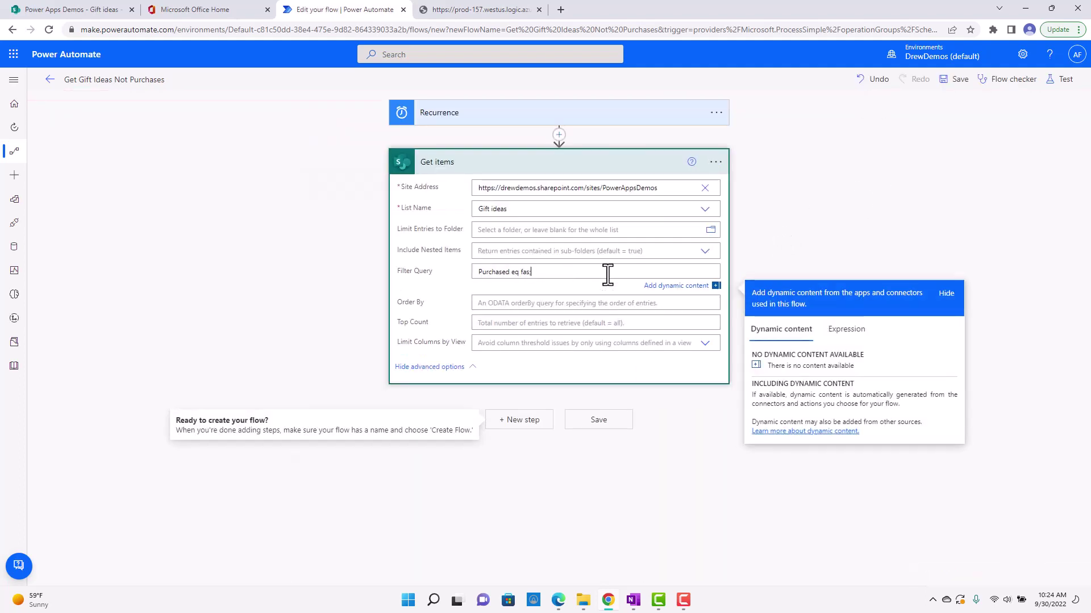
key("BackSpace")
type("lse")
left_click(602, 423)
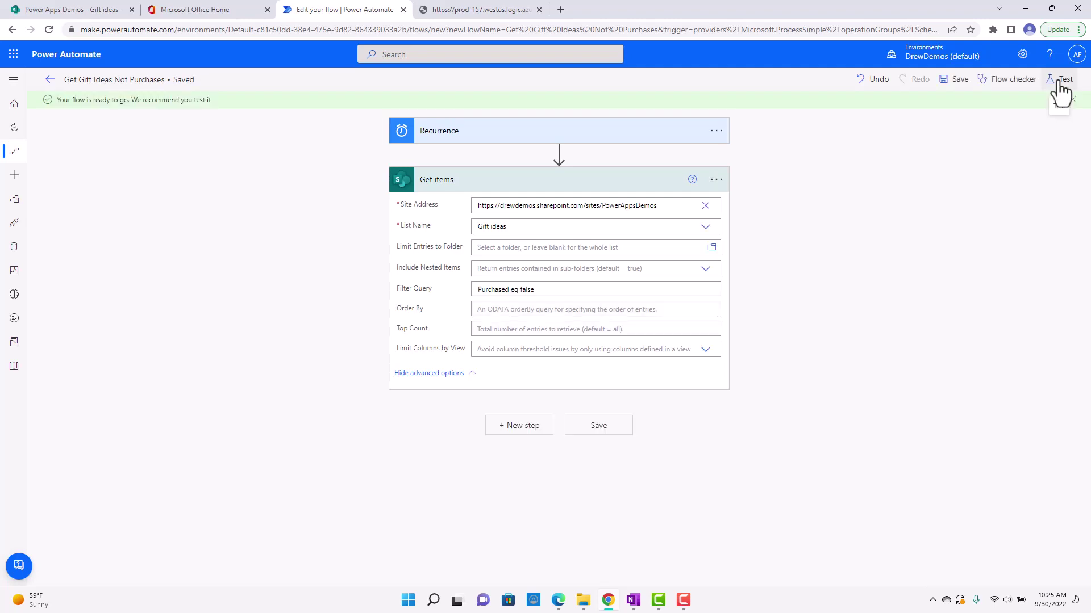
Run the corrected flow manually again and view its successful run in Run History.
left_click(1060, 79)
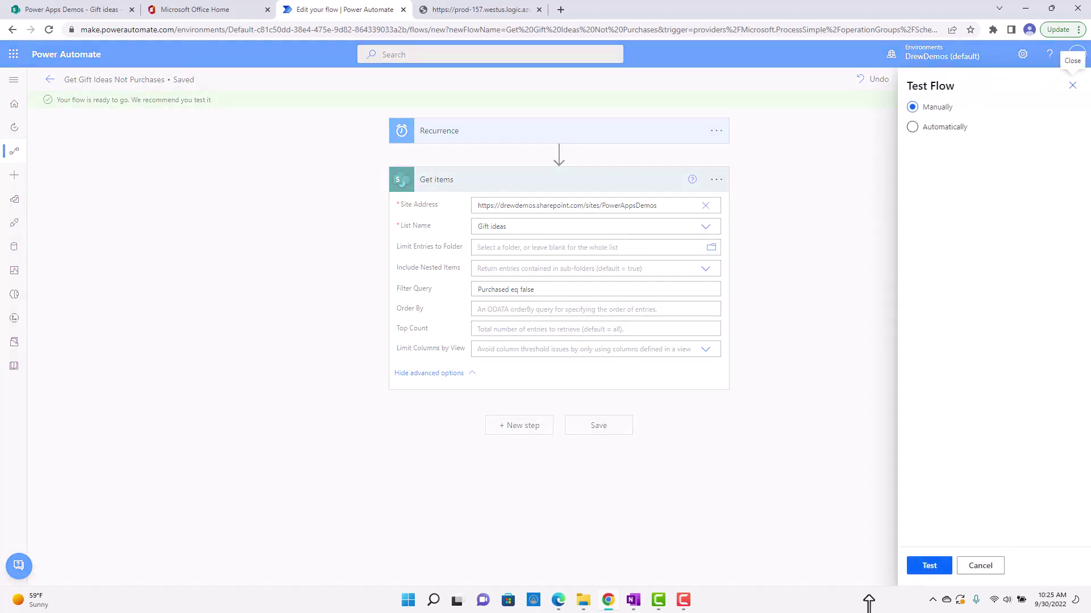
left_click(929, 567)
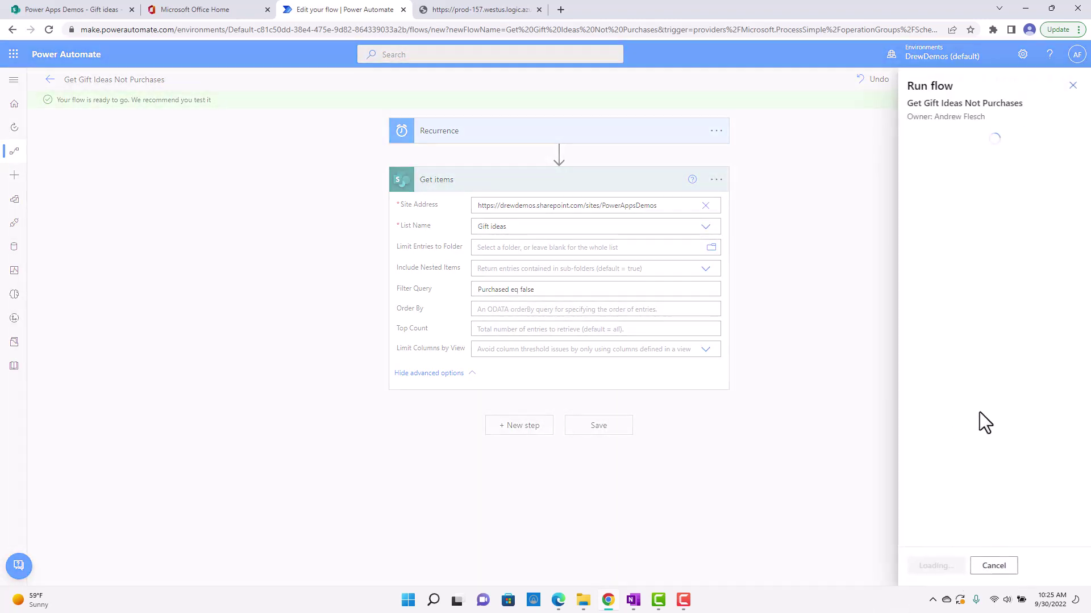
left_click(931, 566)
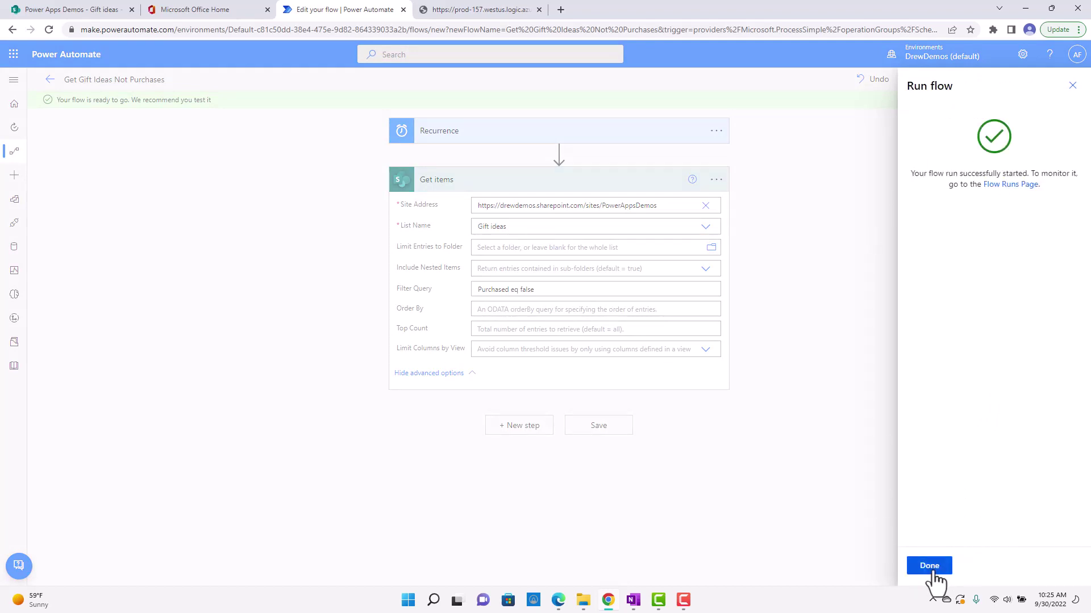
left_click(929, 566)
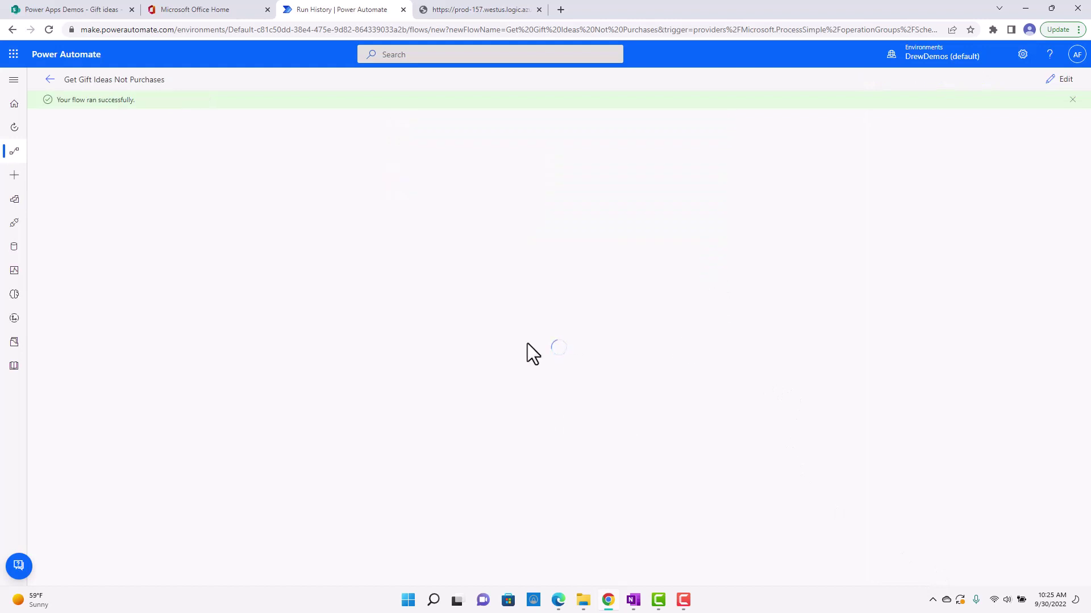
Review the Get items output JSON listing unpurchased gift ideas, then return to the run view.
left_click(551, 193)
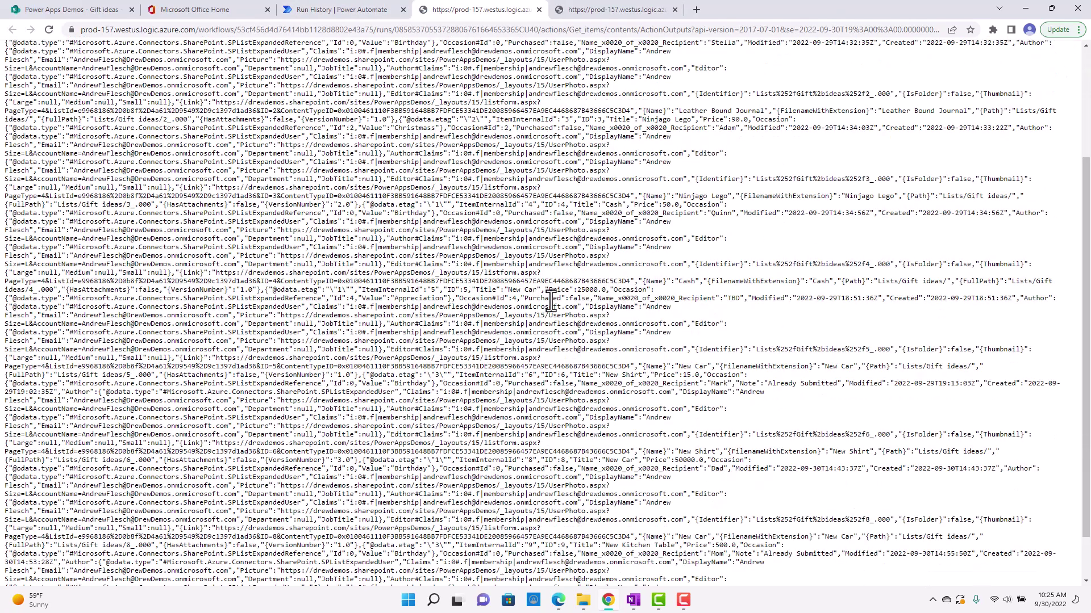
scroll(557, 271, "up", 3)
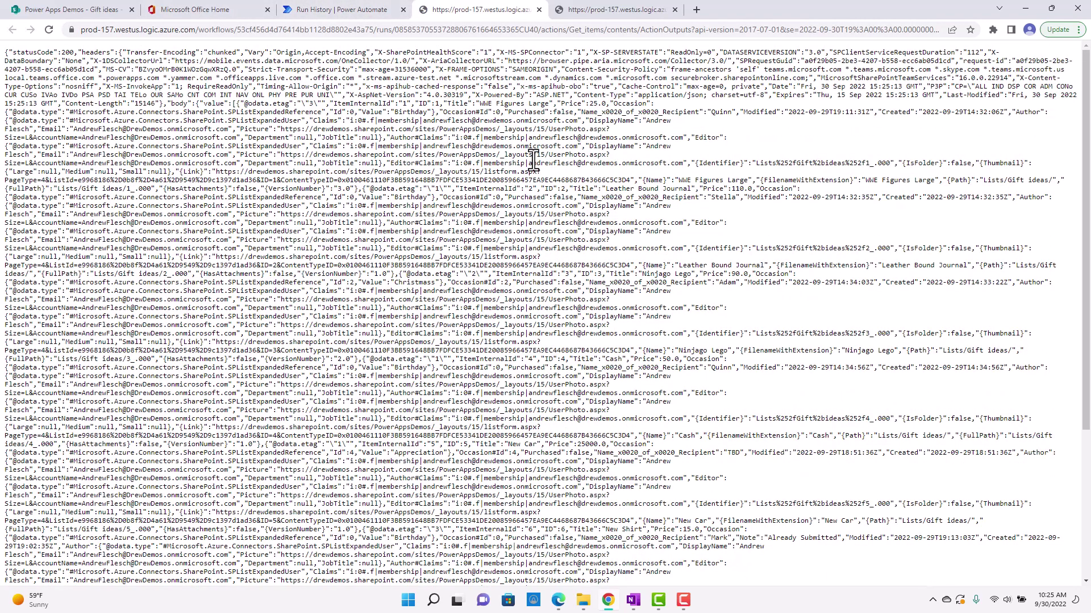
left_click(349, 5)
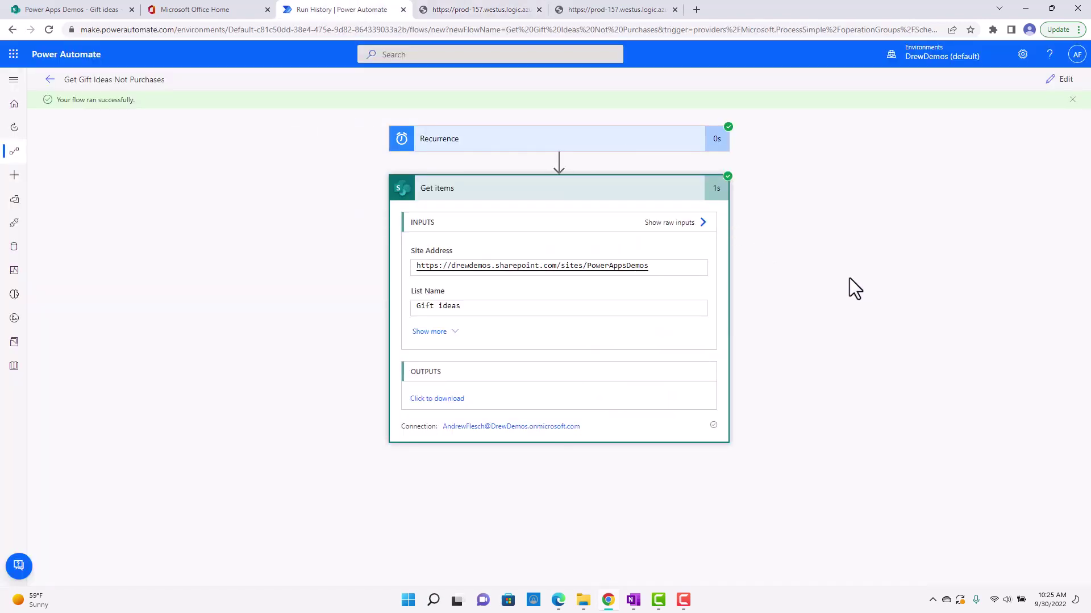
left_click(585, 194)
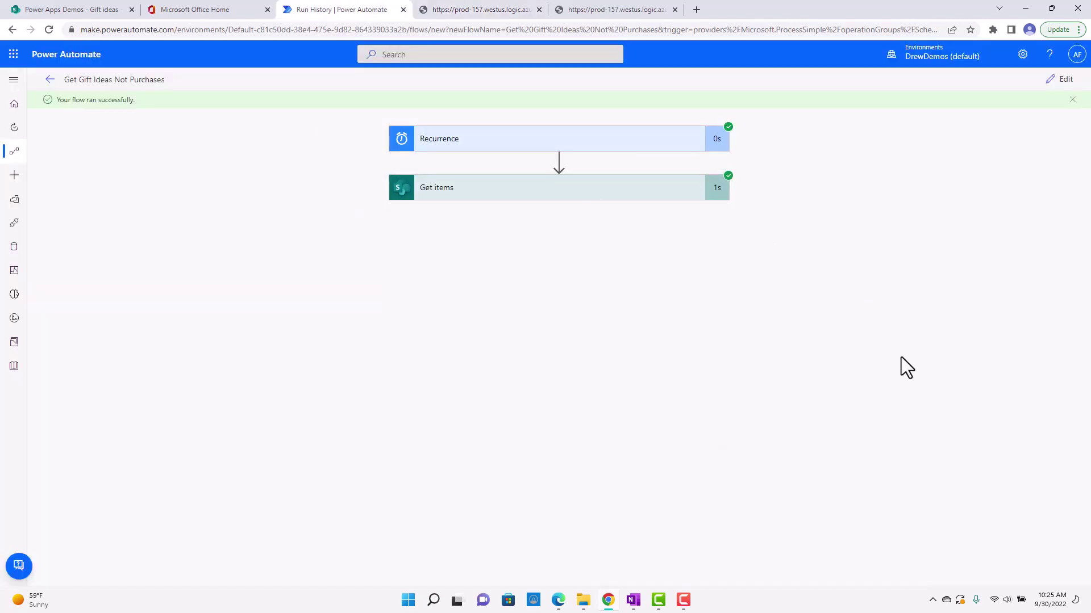
left_click(550, 190)
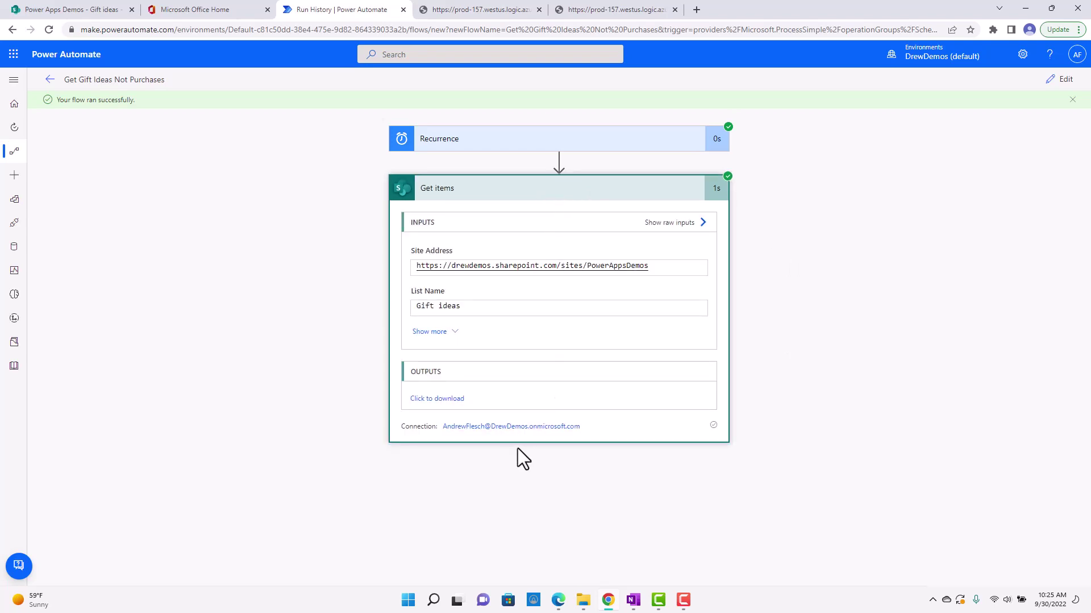
left_click(575, 195)
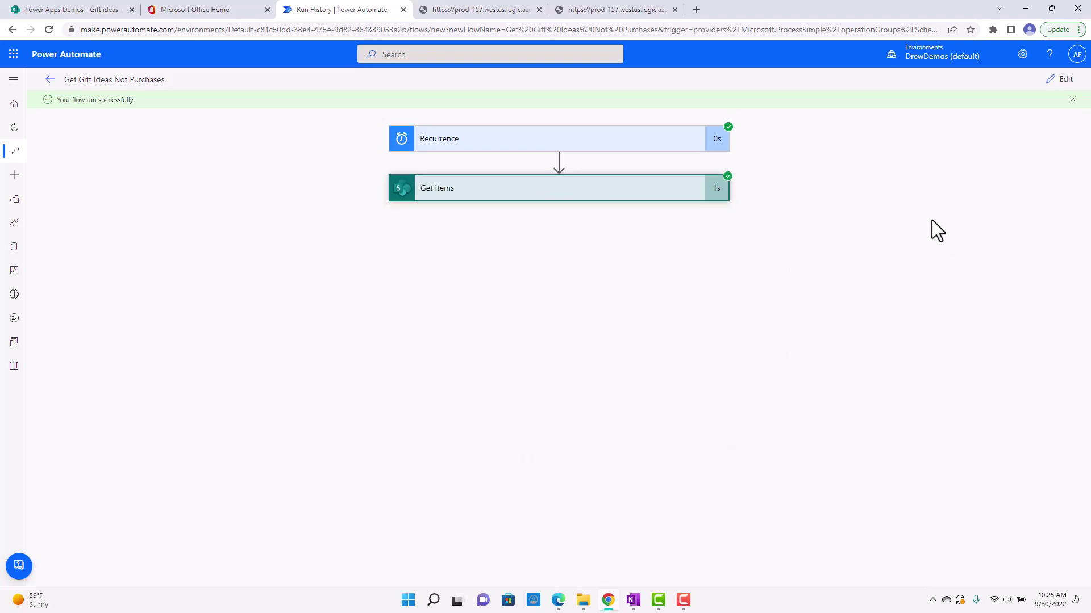
Add a Send an email (V2) action after Get items and browse the Body's dynamic content.
left_click(1060, 80)
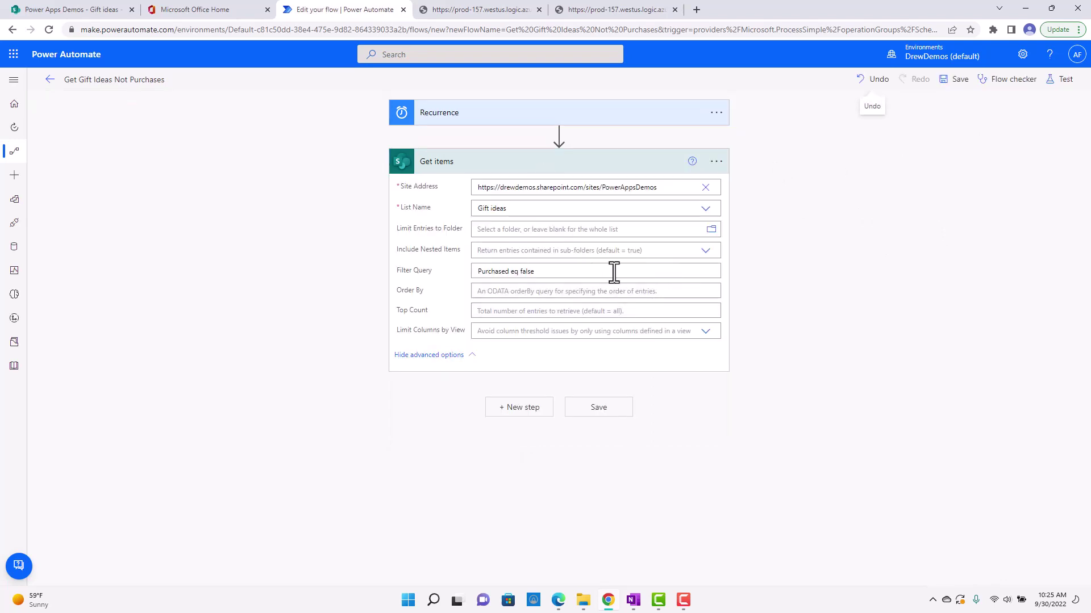
left_click(535, 407)
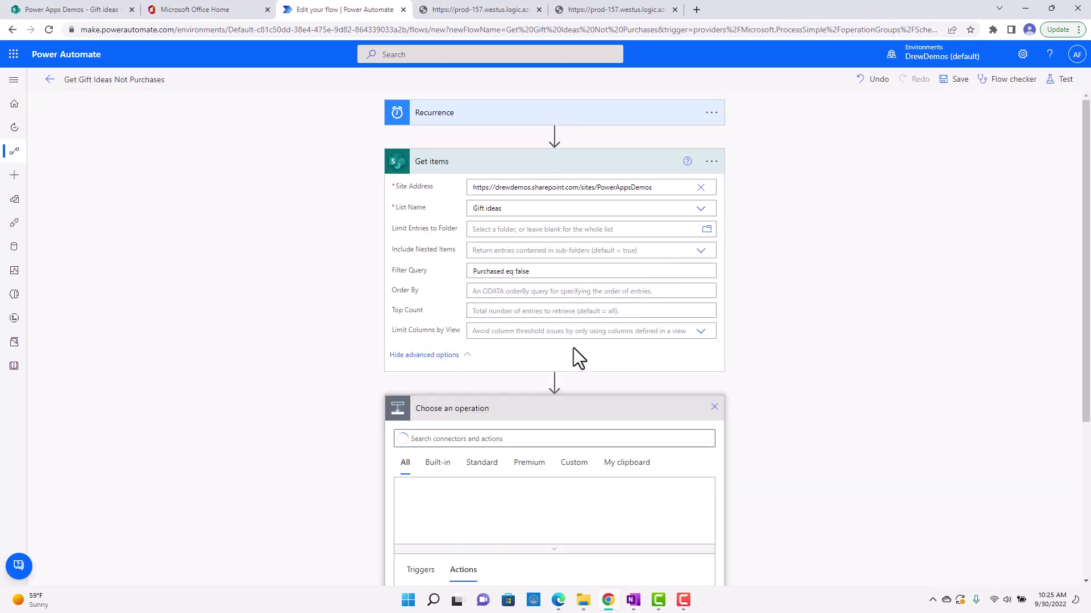
type("s")
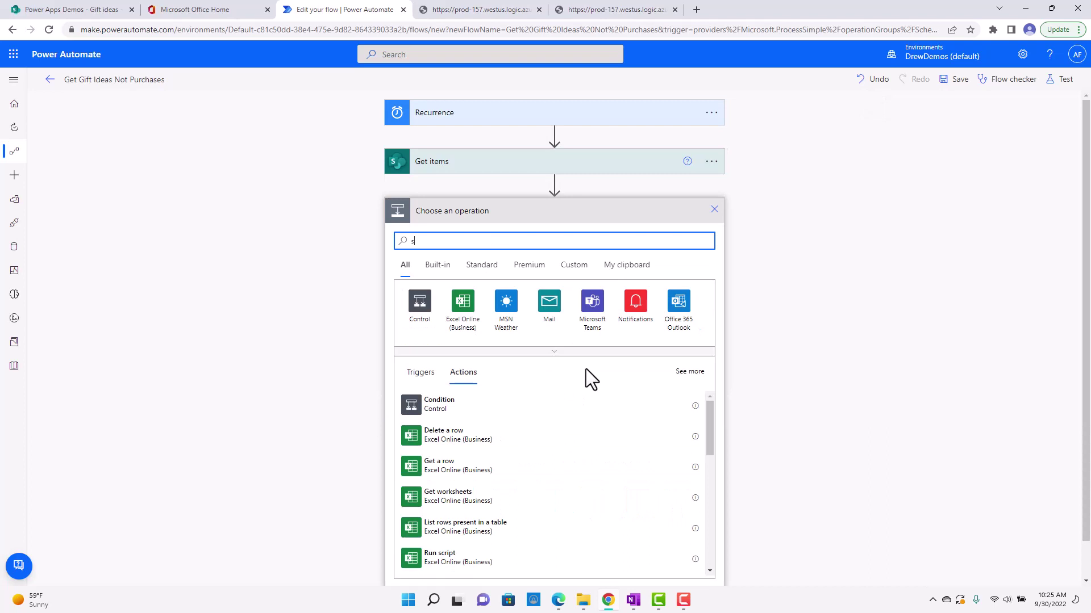
type("end email")
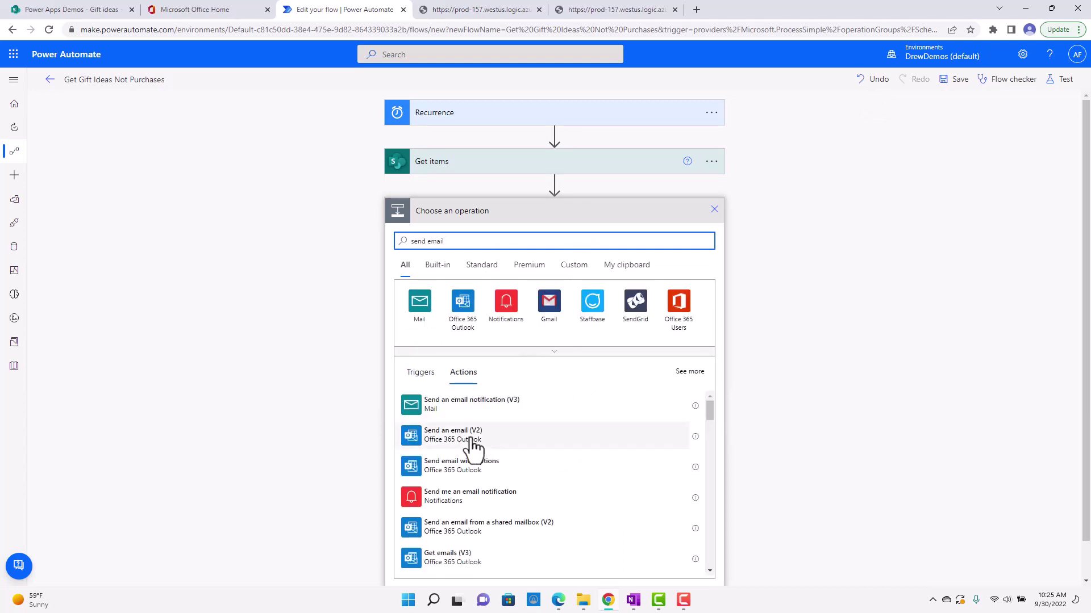
left_click(475, 437)
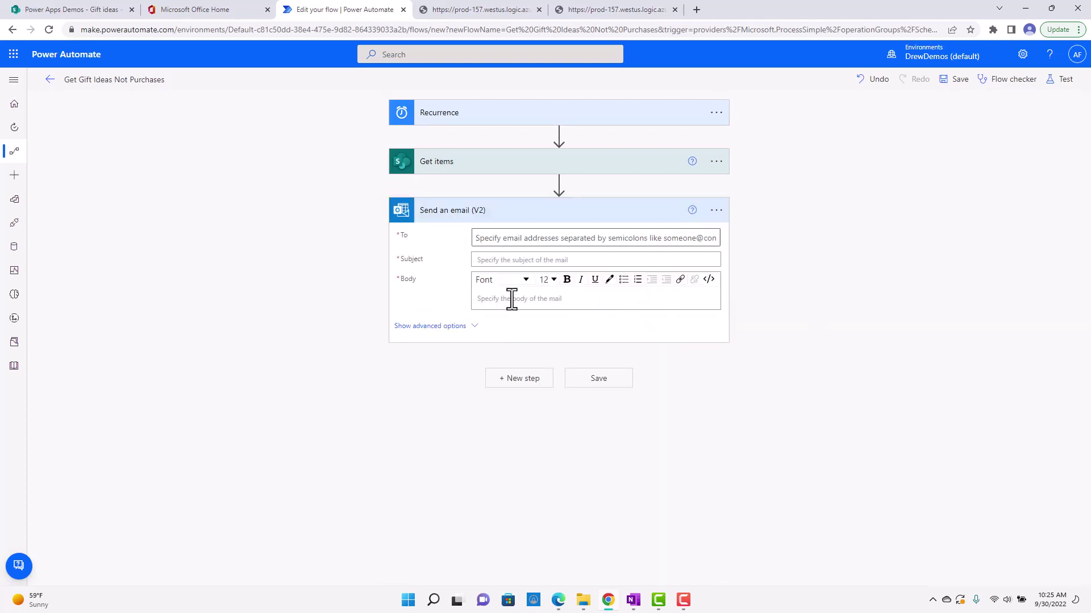
left_click(511, 298)
scroll(975, 408, "down", 1)
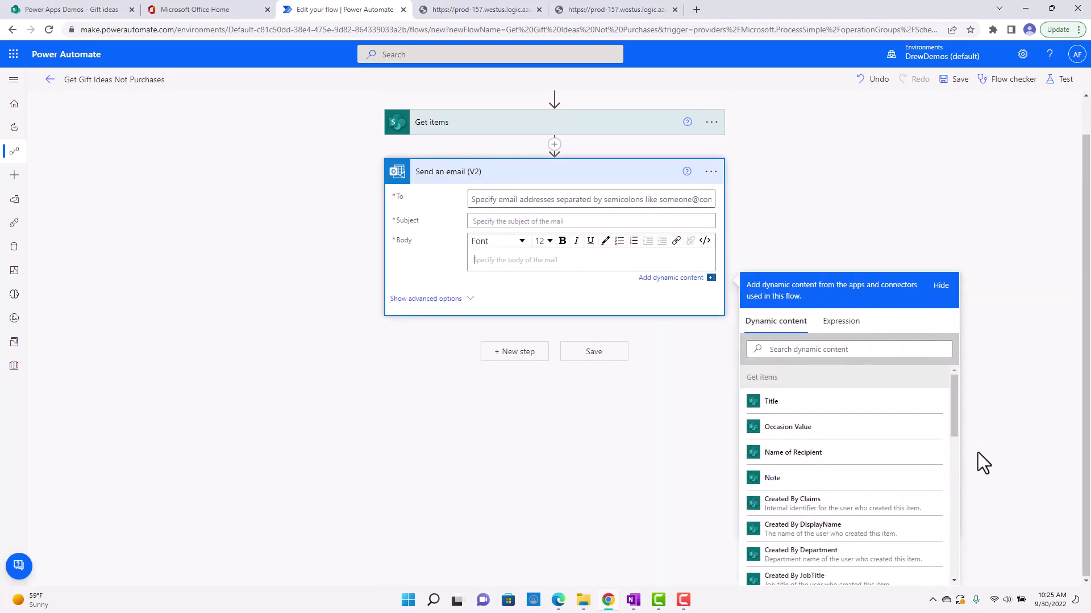
scroll(868, 487, "down", 10)
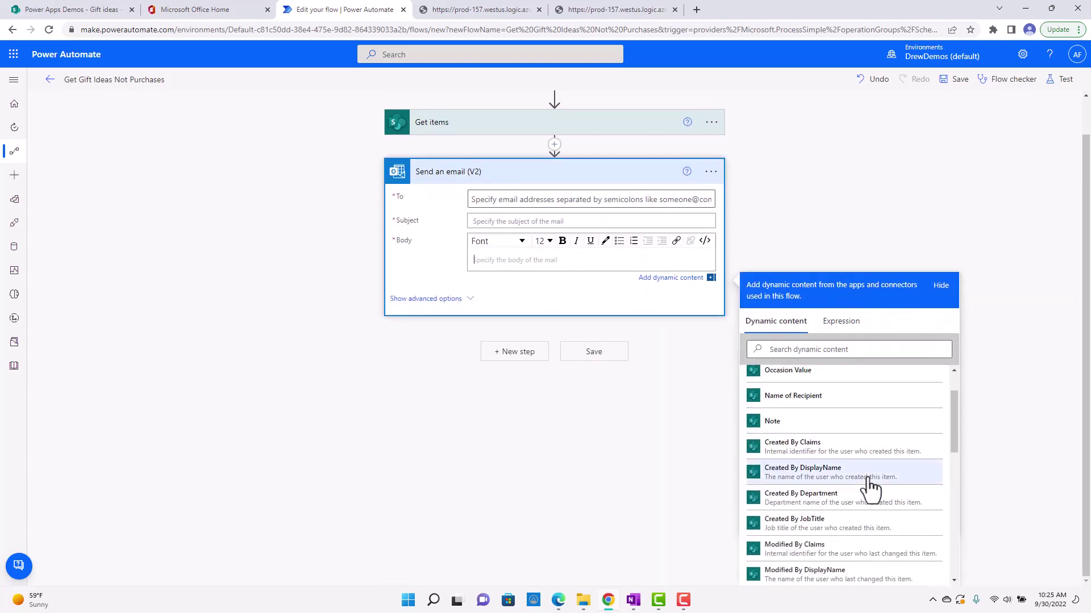
scroll(858, 486, "up", 10)
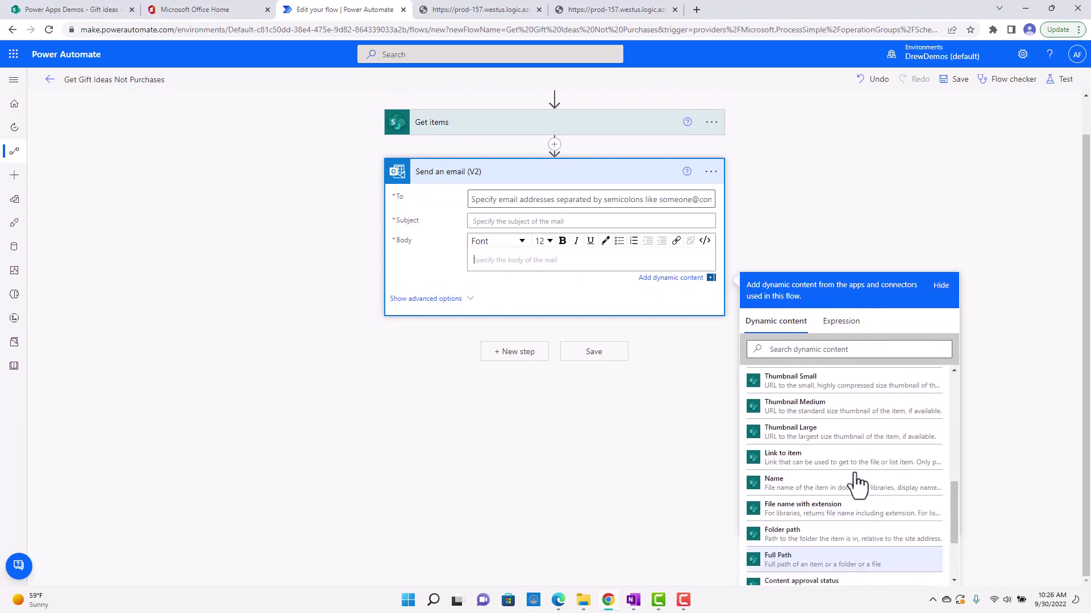
scroll(787, 486, "up", 1)
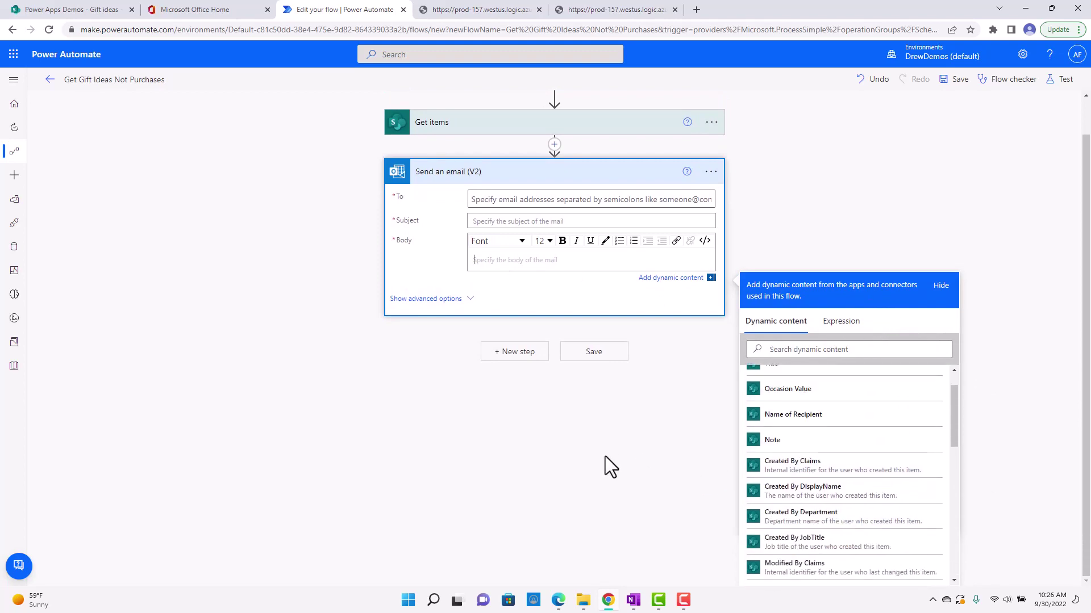
scroll(606, 465, "up", 1)
left_click(840, 231)
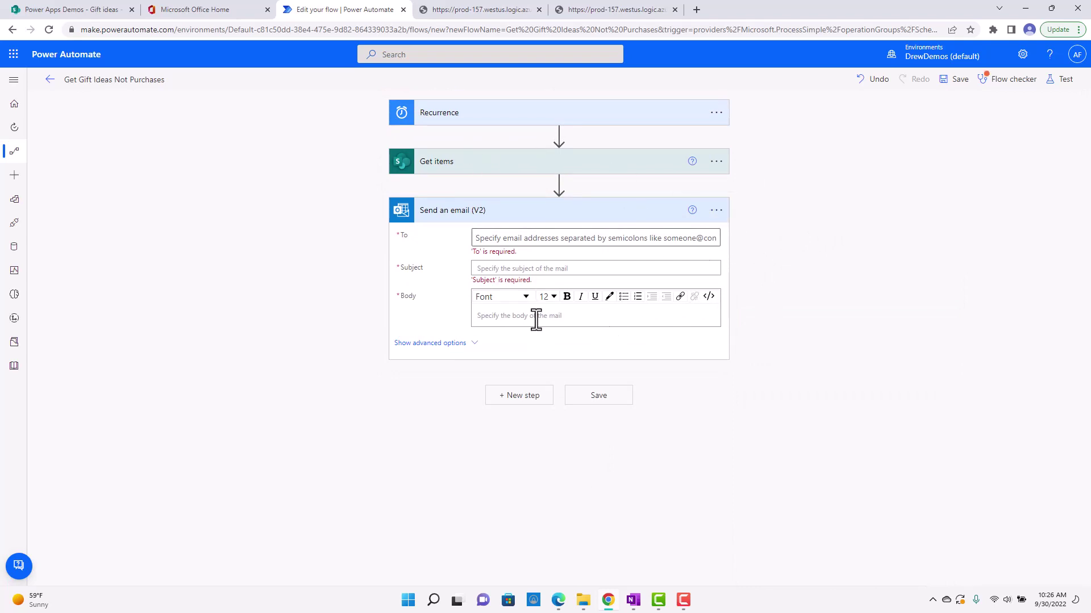
Delete the Send an email (V2) step from the flow and confirm the deletion.
left_click(716, 211)
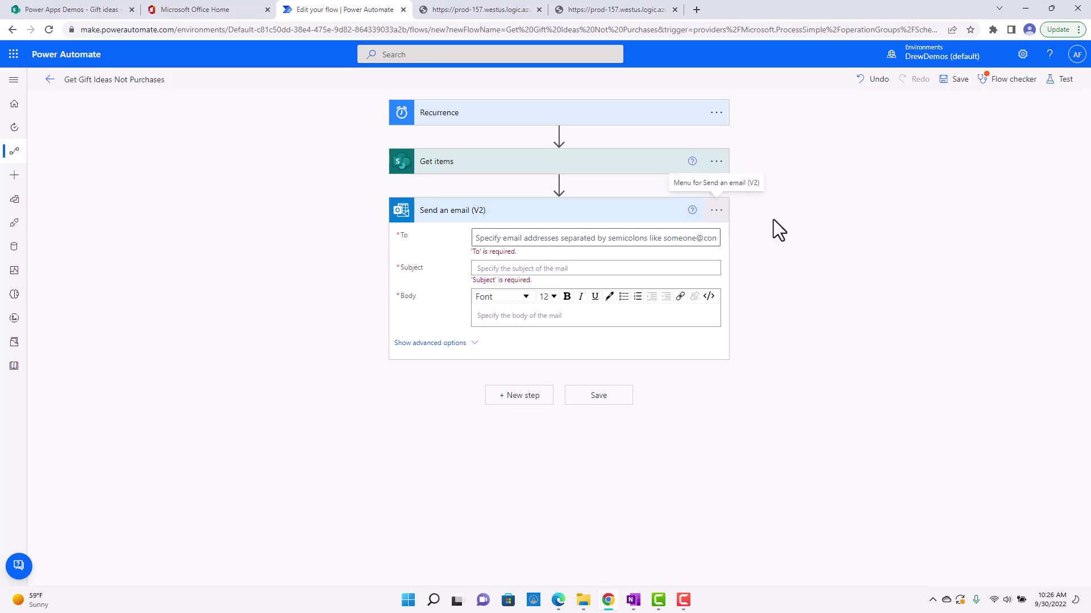
left_click(798, 352)
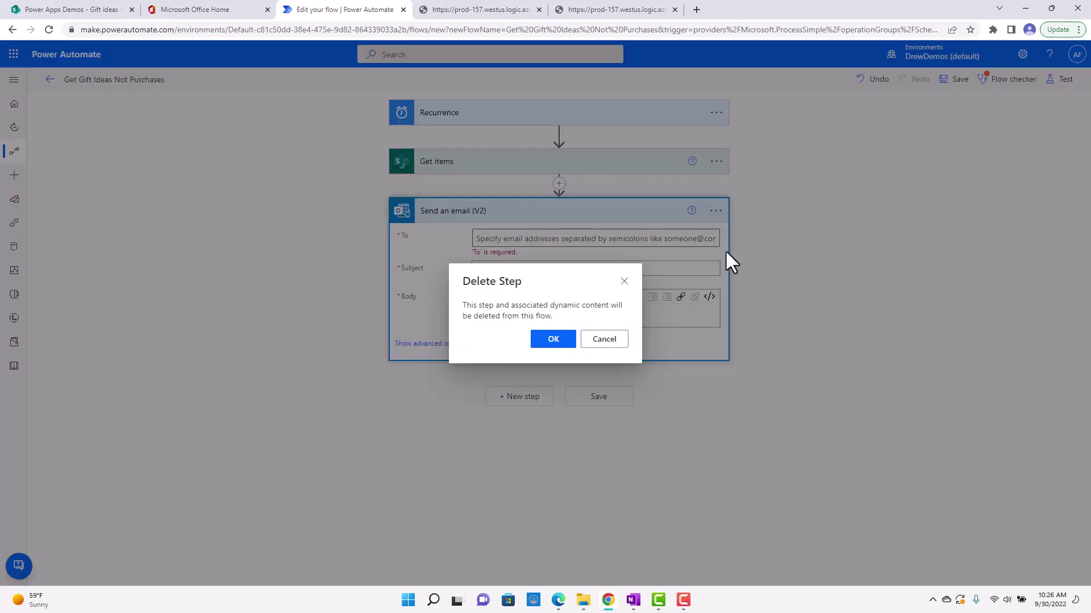
left_click(559, 343)
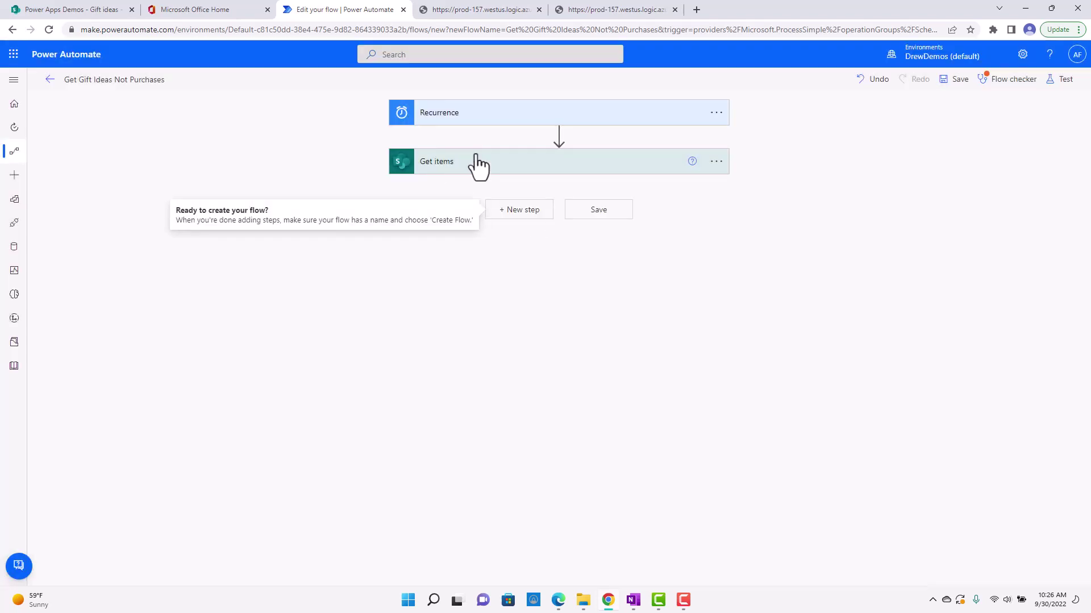